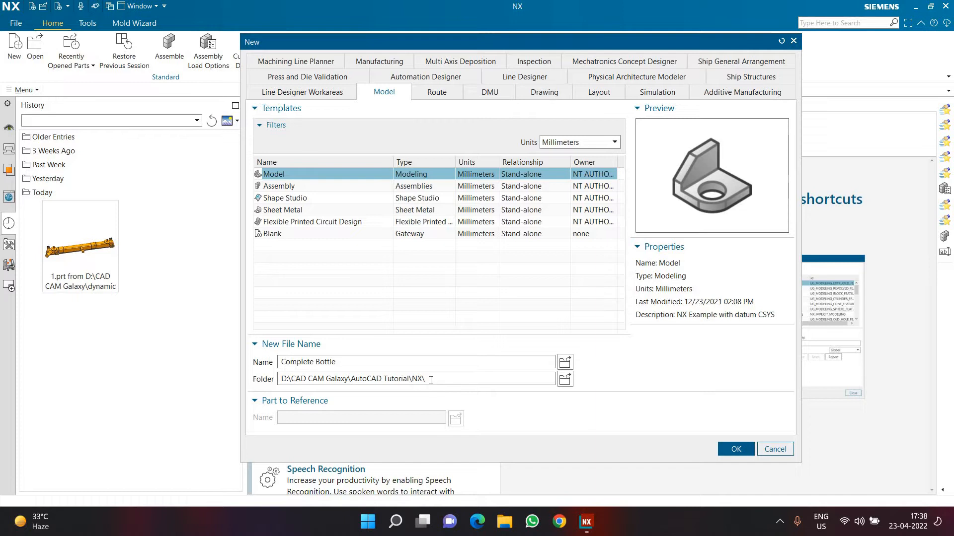
Step: Create a millimetre model part named Complete Bottle and start a sketch on the front XZ plane
click(736, 449)
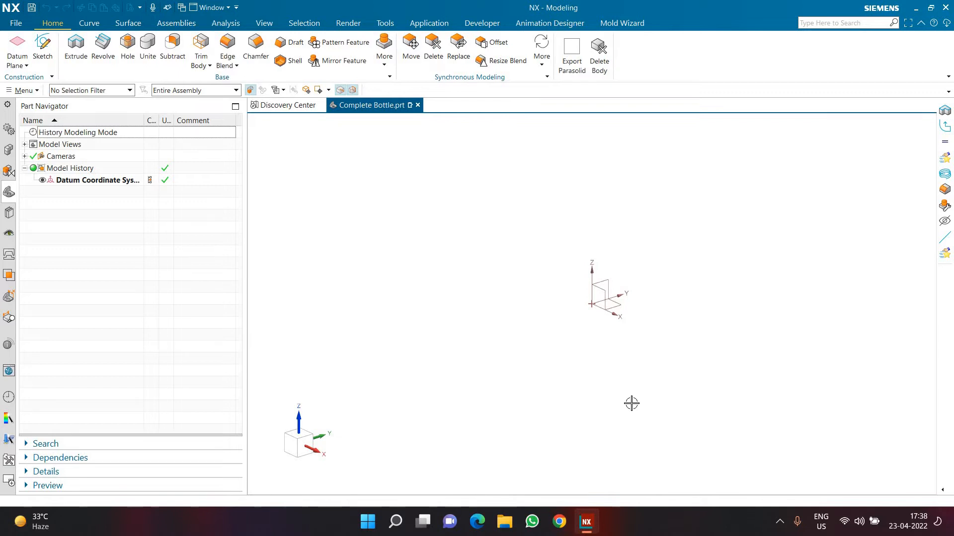
click(42, 50)
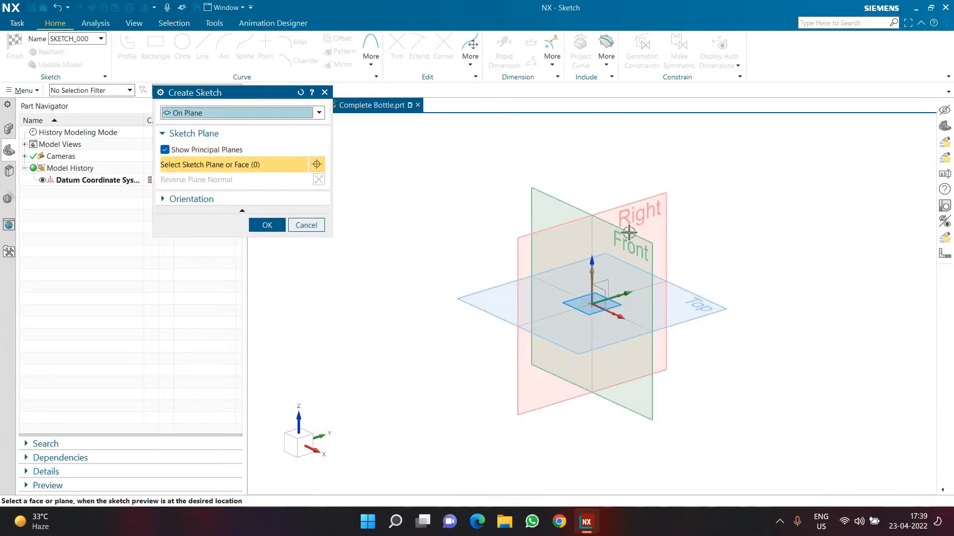
click(269, 225)
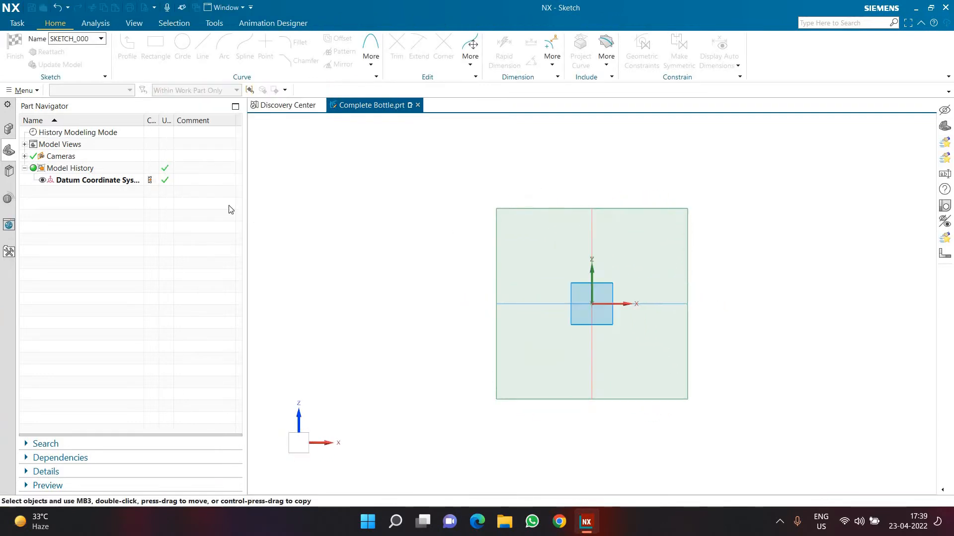
Step: Draw a vertical line upward from the sketch origin as the bottle's centre line
click(591, 304)
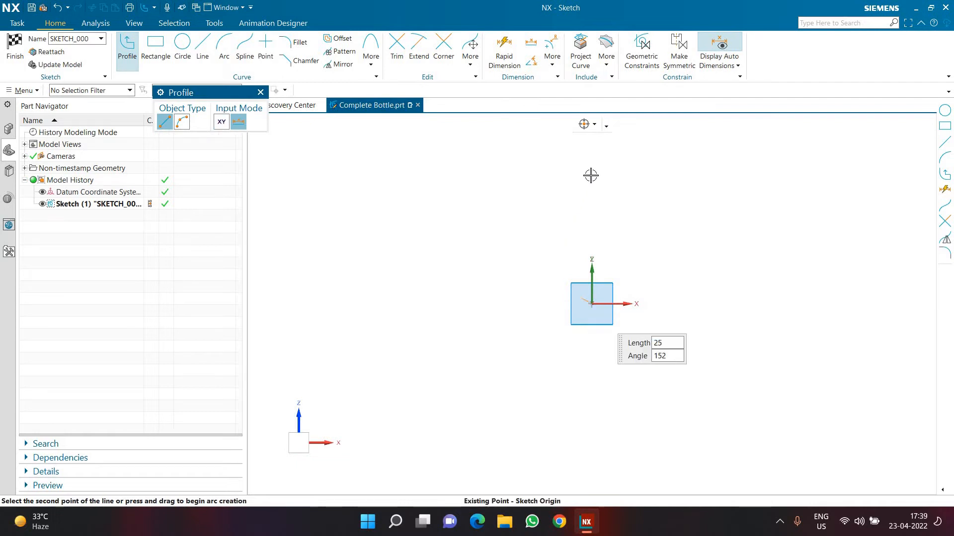
click(591, 177)
key(Escape)
key(Escape)
Step: Set the centre line's length to 200 mm and place its dimension on the outer side, away from the profile
scroll(594, 209, up, 3)
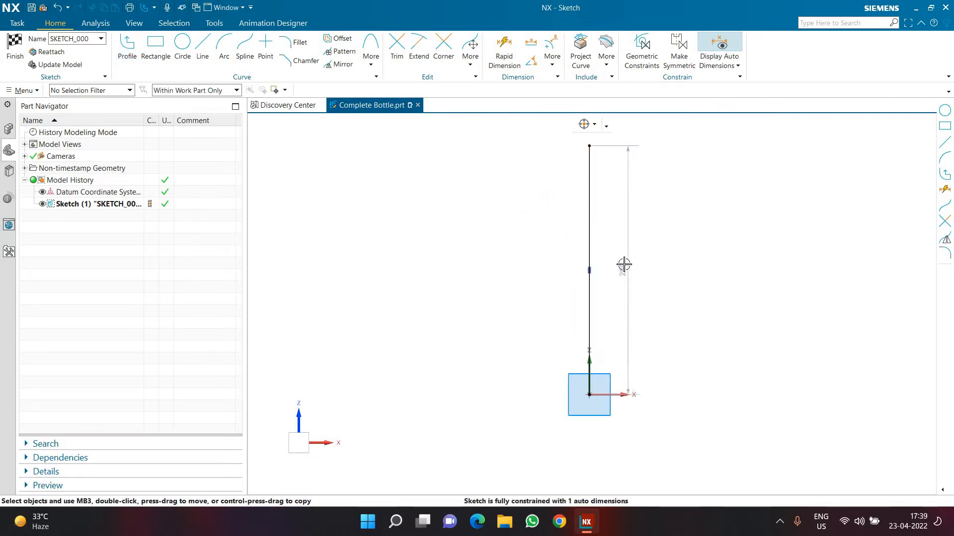
double_click(626, 261)
text(200)
key(Return)
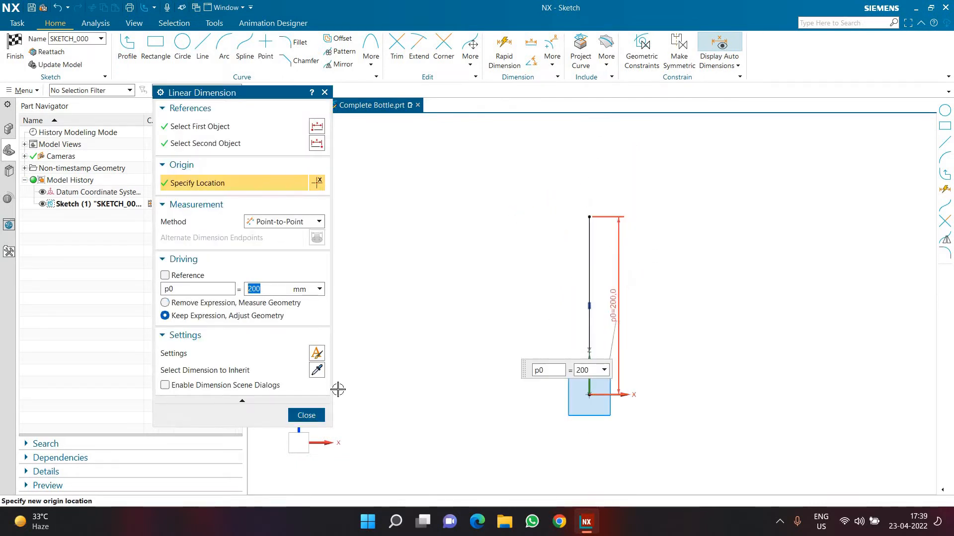
key(Escape)
drag(614, 318, 570, 318)
Step: From the centre line's upper end, draw a horizontal line about 15 mm long and a vertical line about 15 mm downward
click(144, 55)
key(z)
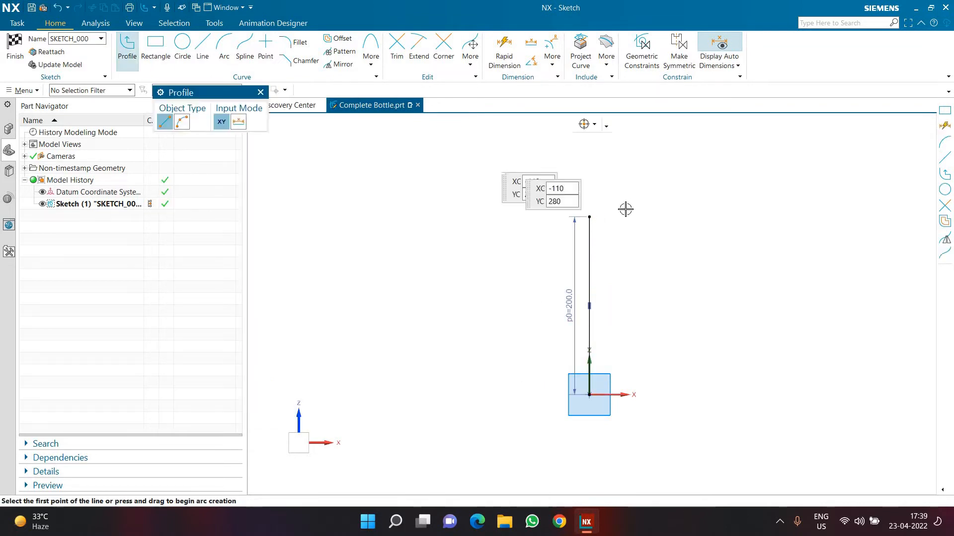
scroll(588, 203, up, 5)
click(588, 203)
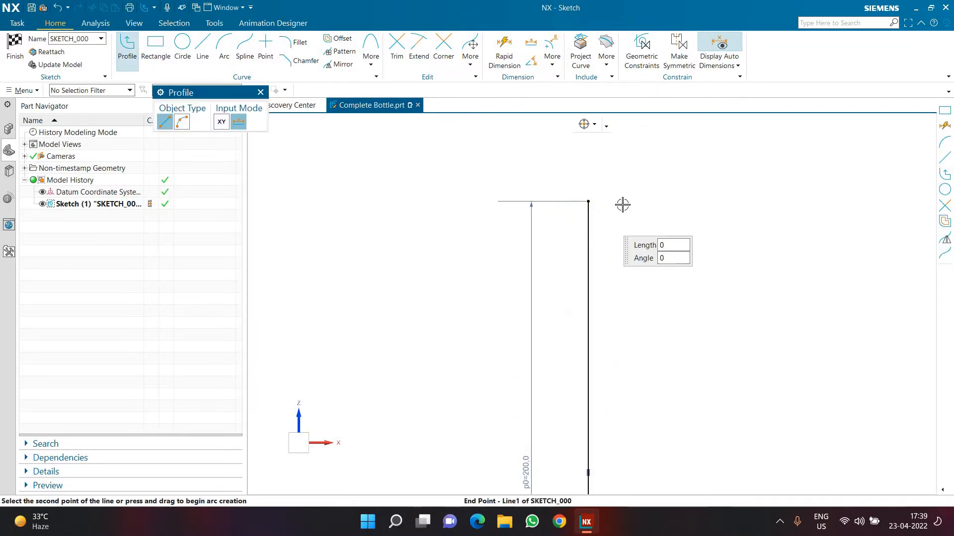
click(628, 202)
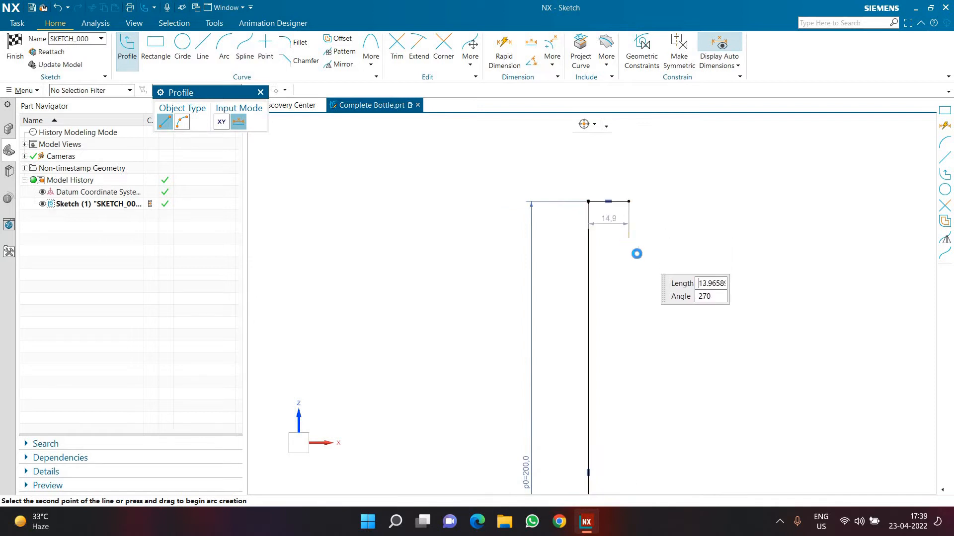
click(628, 242)
middle_click(673, 302)
key(Escape)
Step: Set the top horizontal line to 12 mm and fix the short neck line with a 15 mm driving dimension
scroll(618, 154, up, 3)
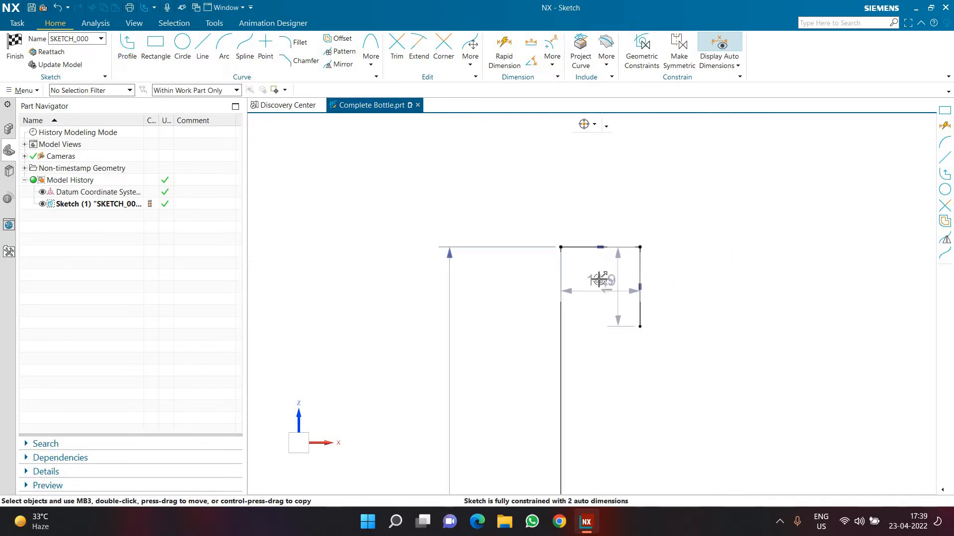
drag(601, 281, 596, 226)
double_click(596, 226)
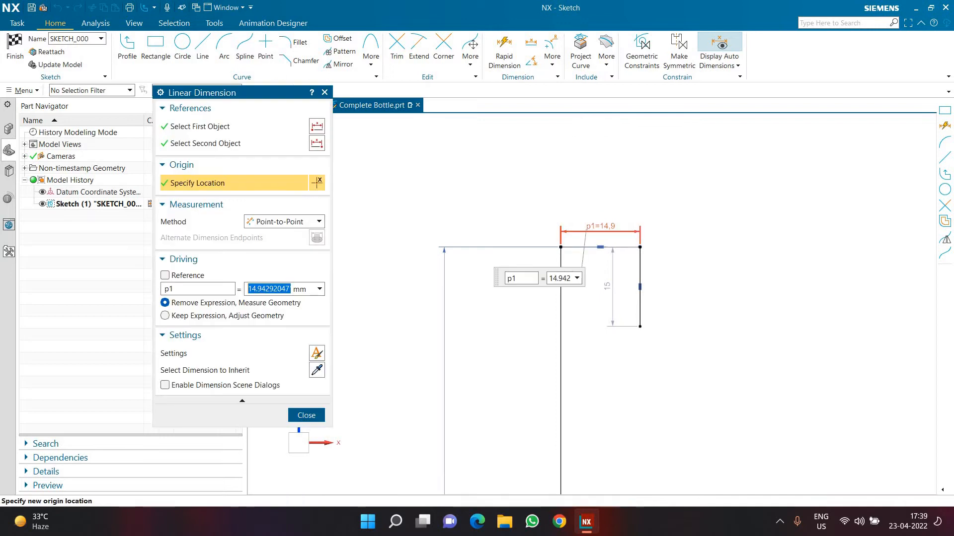
text(12)
key(Return)
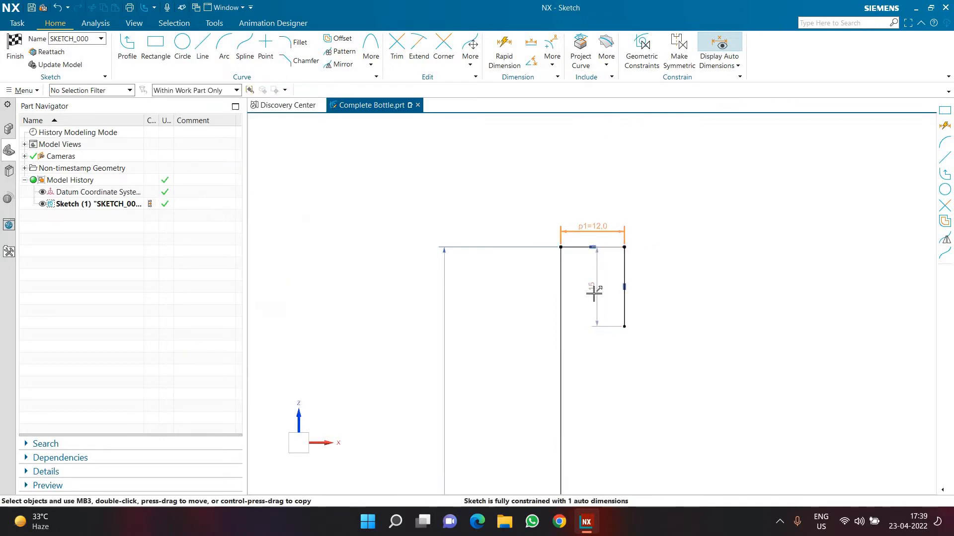
double_click(594, 289)
click(320, 415)
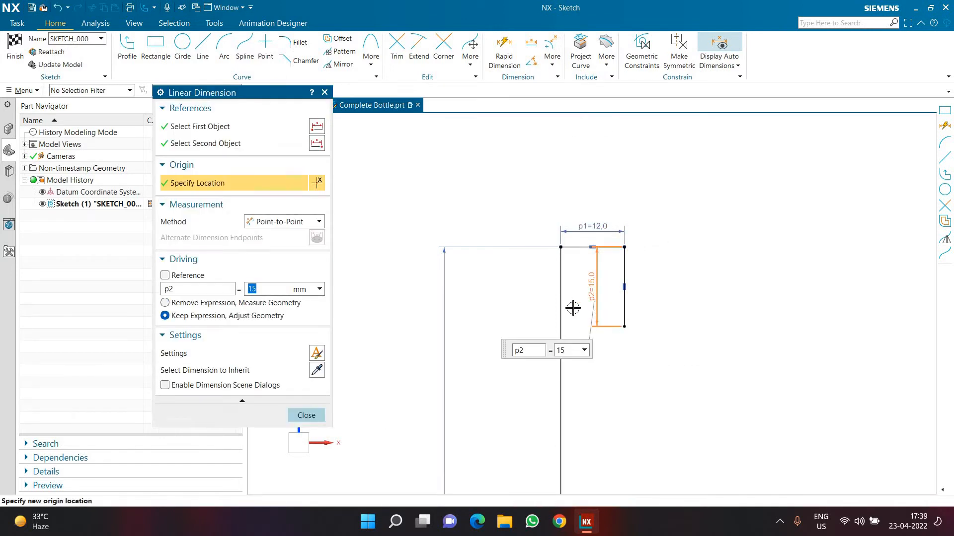
Step: From the sketch origin, draw a horizontal base line about 42 mm long and a vertical side line about 114 mm high
scroll(476, 200, down, 6)
scroll(505, 348, down, 2)
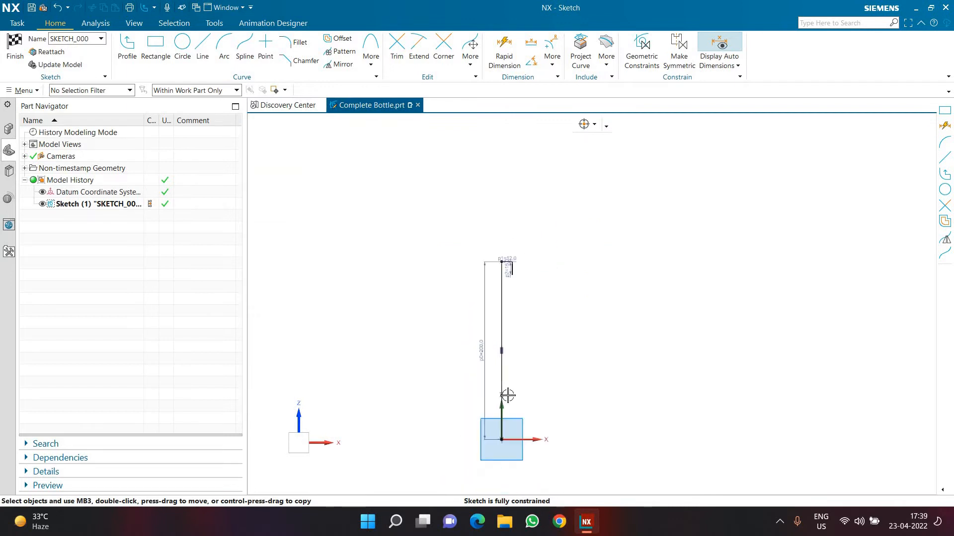
scroll(519, 413, up, 2)
click(125, 65)
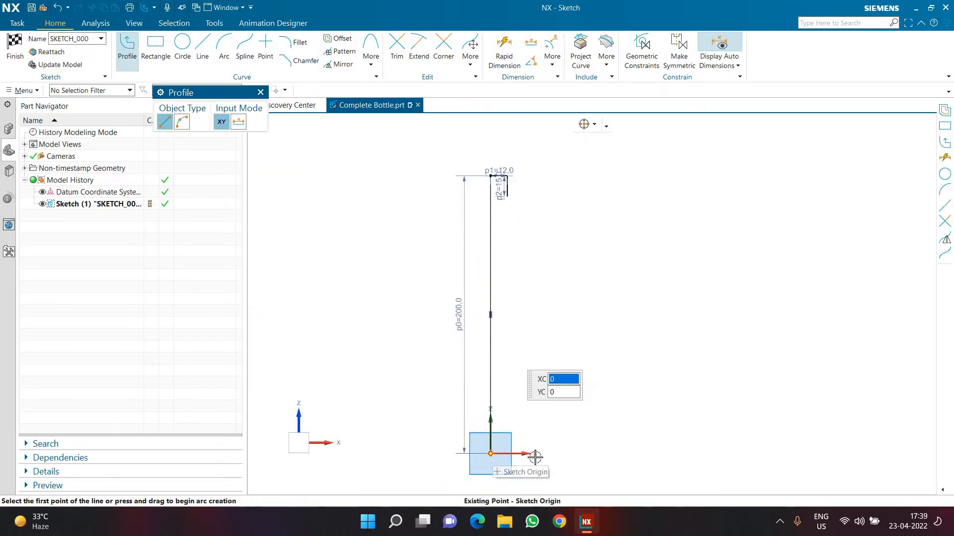
click(497, 454)
click(549, 319)
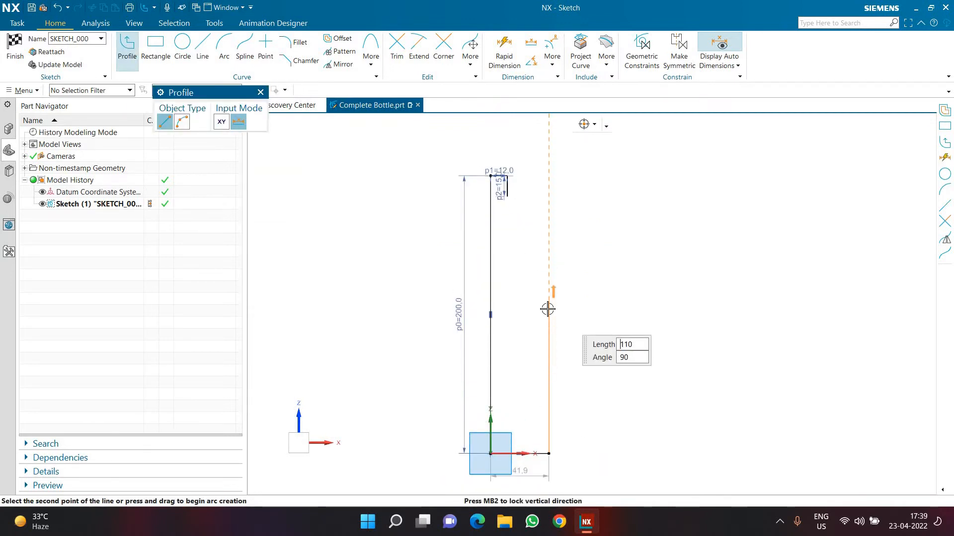
key(Return)
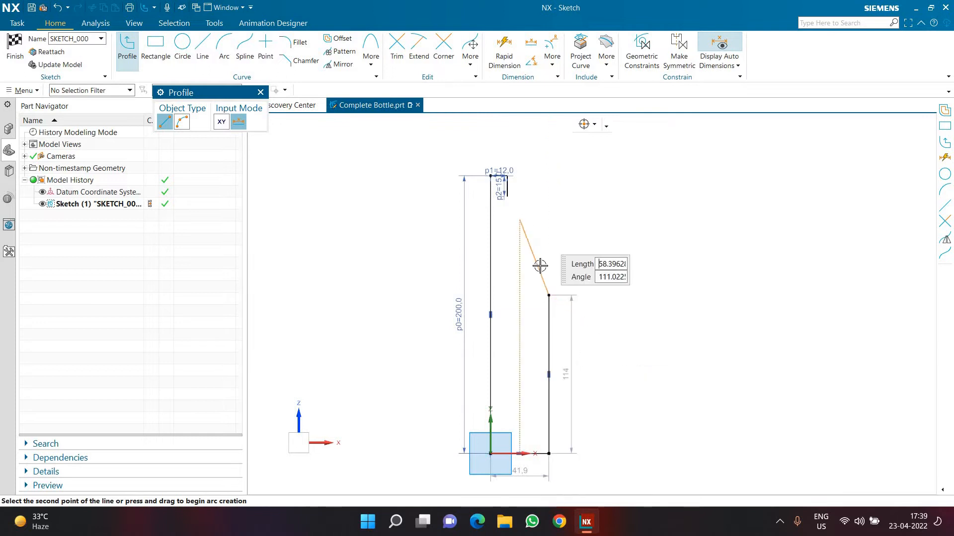
Step: Draw a tangent shoulder arc of about 99 mm radius from the side line's upper end to the neck line's lower end
drag(516, 226, 505, 203)
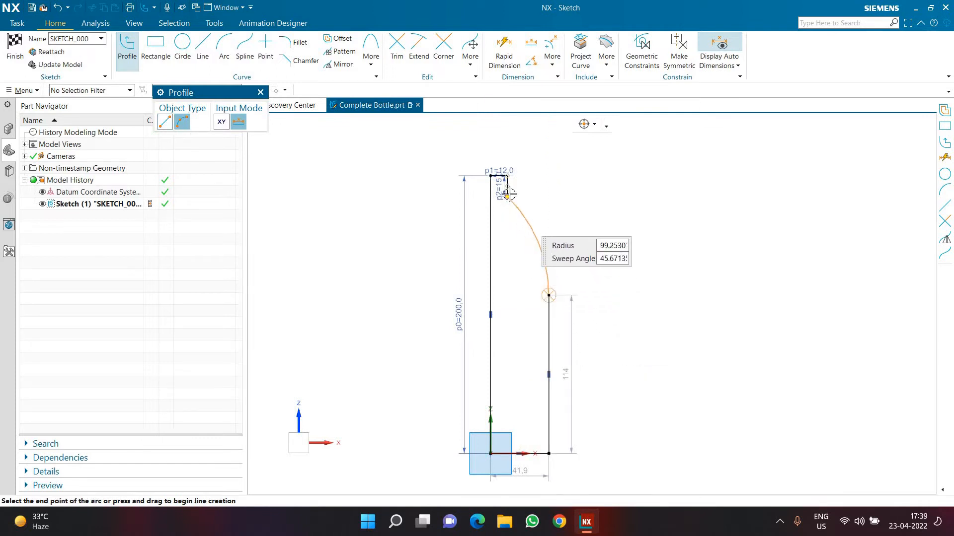
click(507, 196)
key(Escape)
key(Escape)
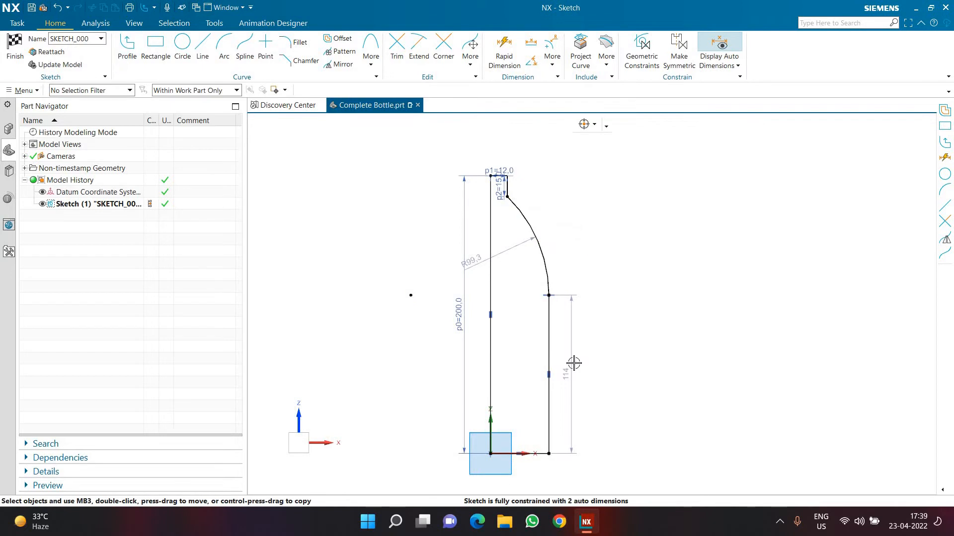
Step: Dimension the horizontal base line and set its length to 30 mm
scroll(571, 368, down, 1)
scroll(548, 422, up, 2)
scroll(541, 386, down, 1)
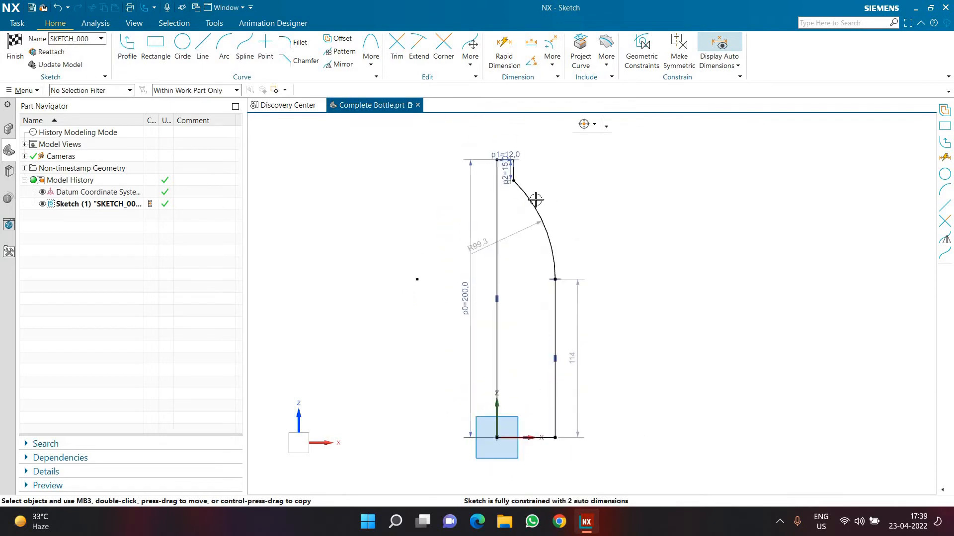
click(504, 61)
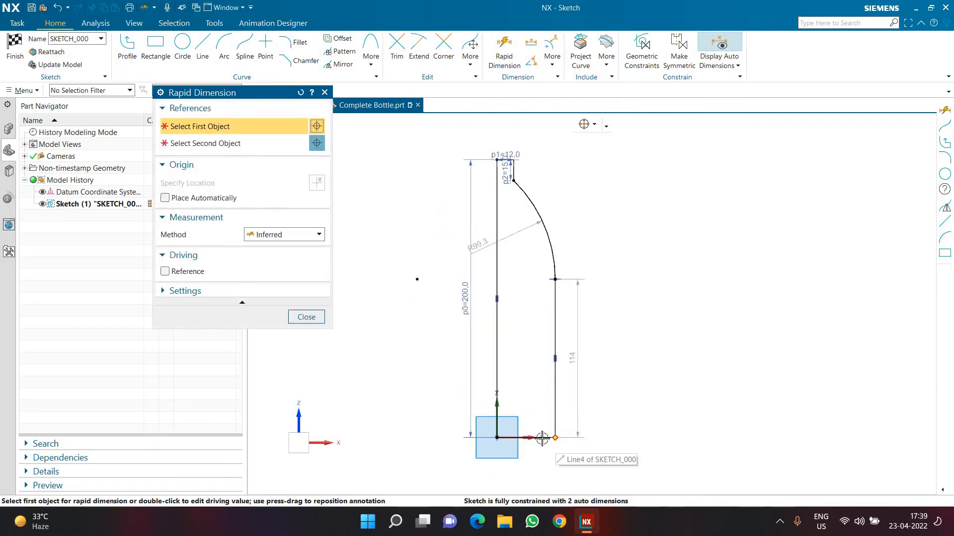
click(530, 453)
click(528, 454)
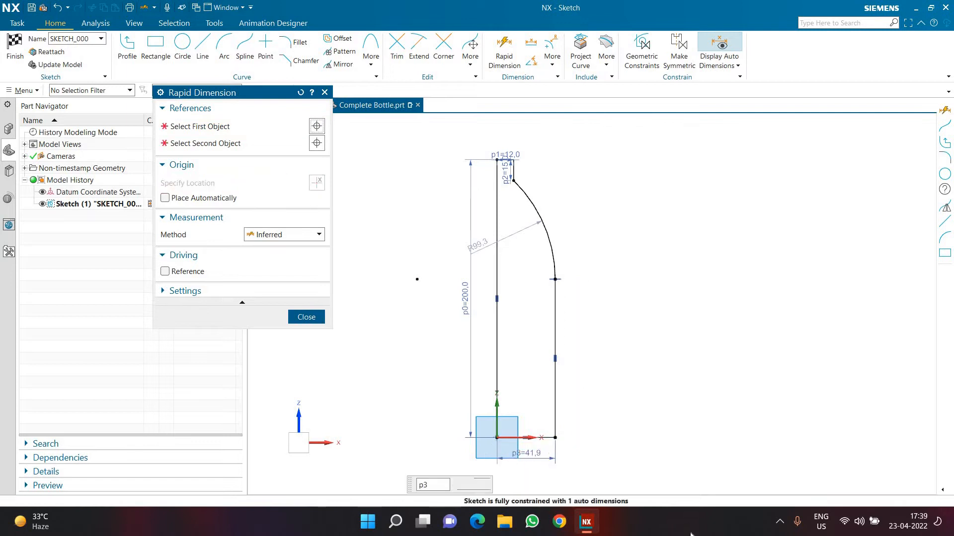
text(3)
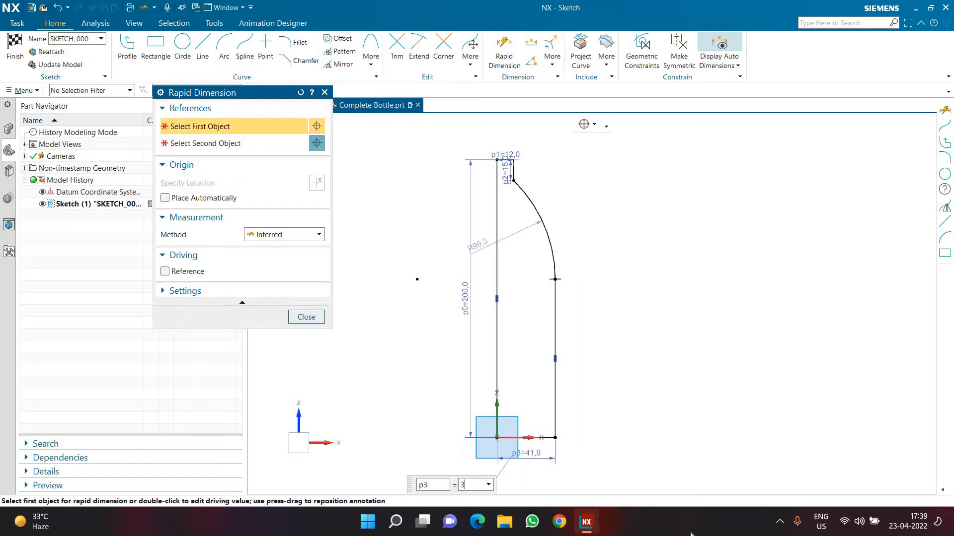
text(0)
key(Return)
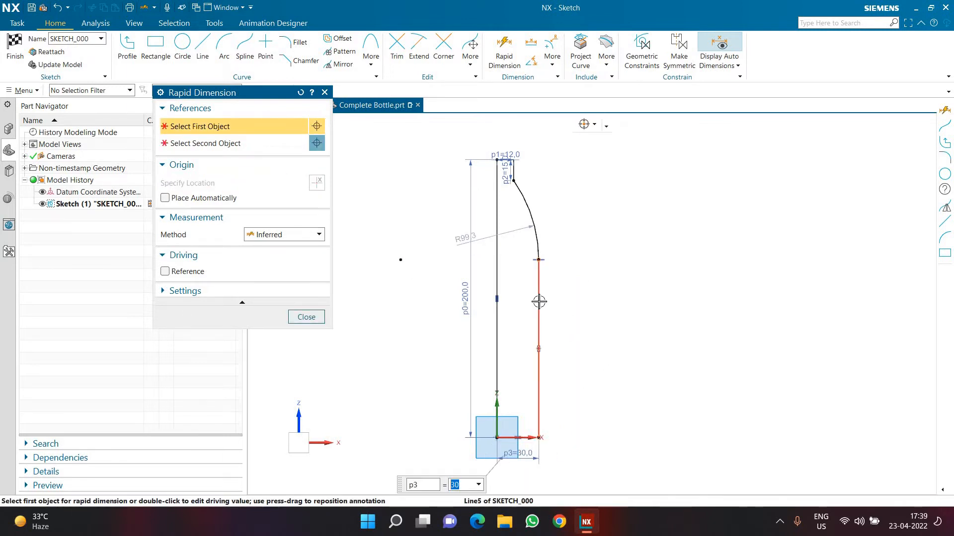
Step: Dimension the vertical side line and set its height to 125 mm
click(539, 329)
click(563, 344)
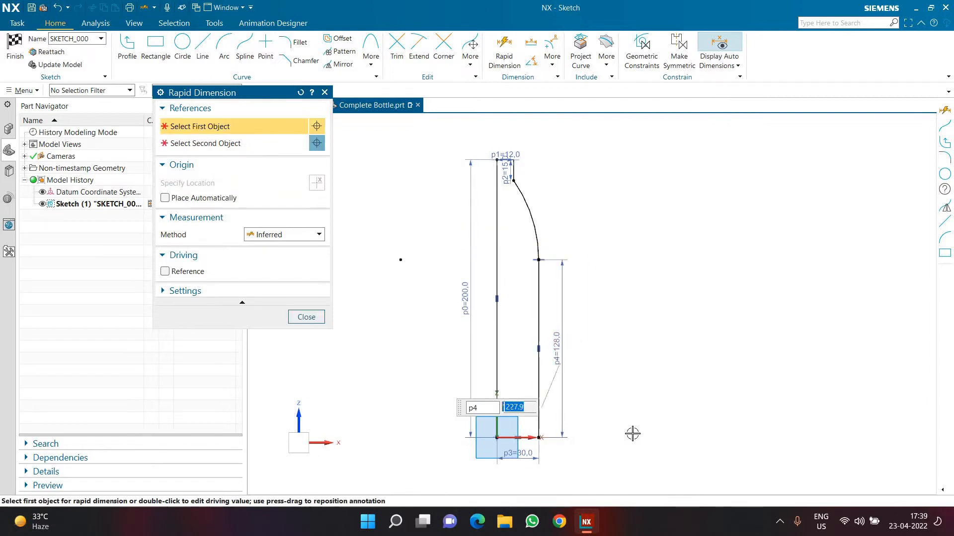
text(125)
key(Return)
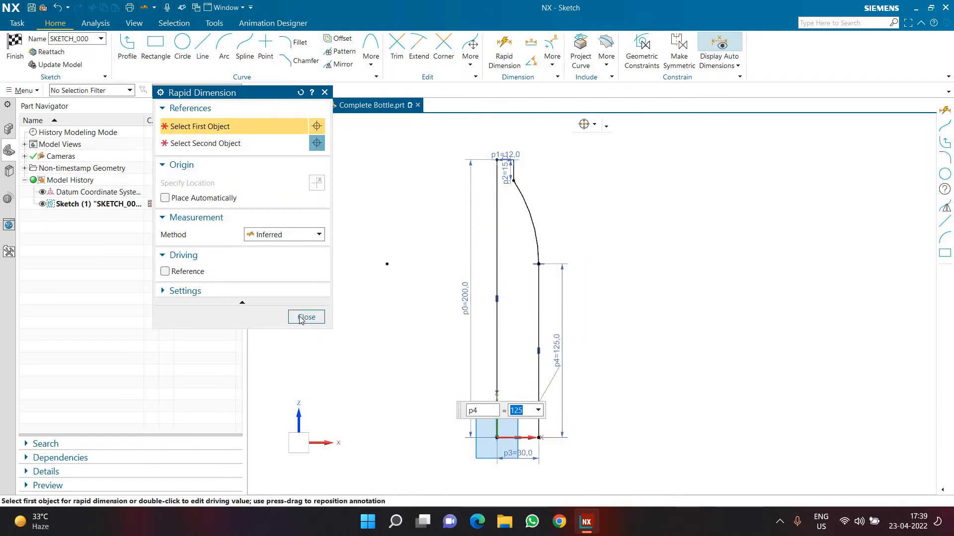
click(301, 318)
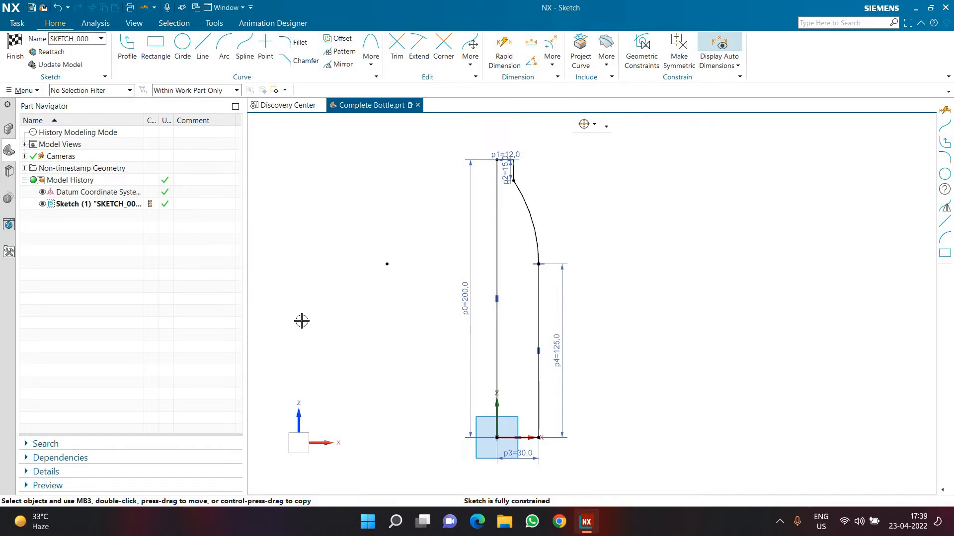
Step: Draw a shallow arc from the base line's outer corner to a point on the centre line just above the origin
scroll(515, 452, up, 5)
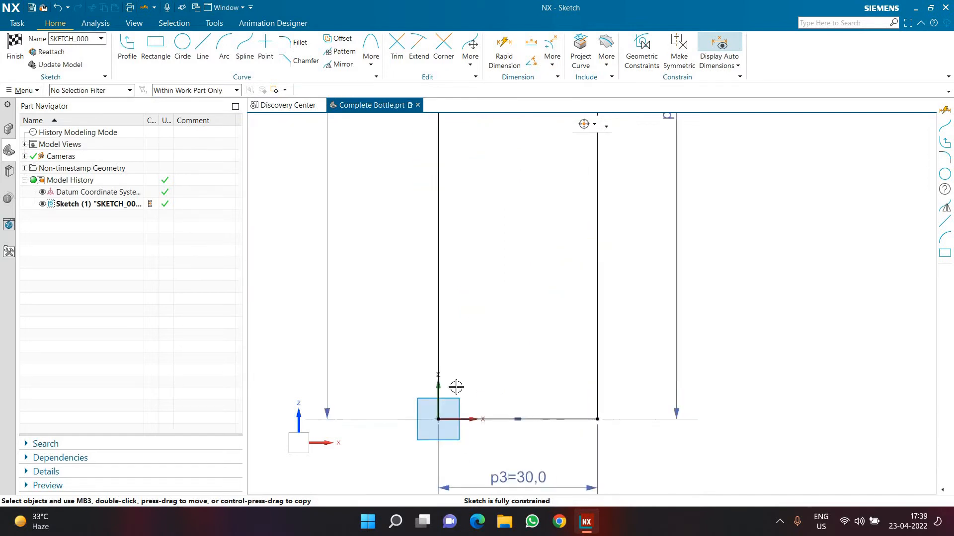
click(224, 49)
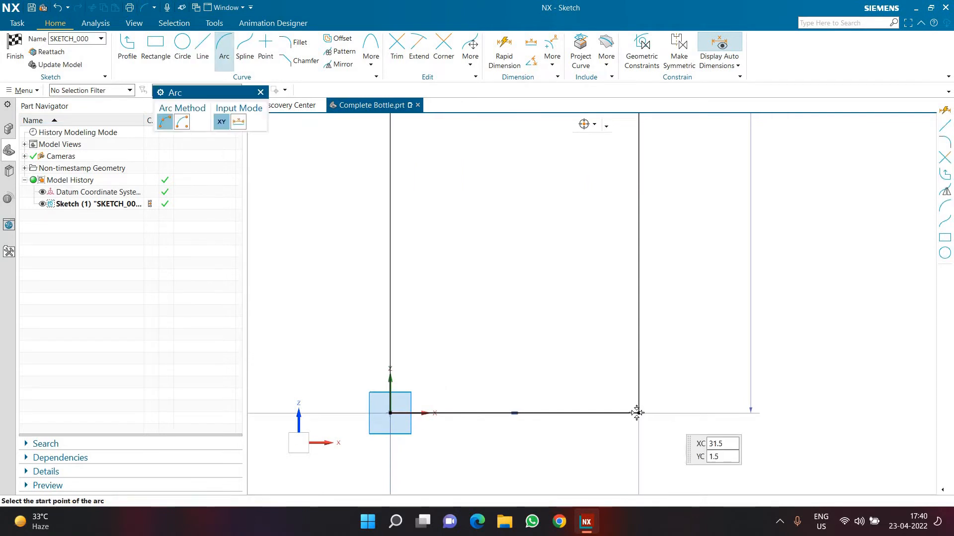
click(584, 404)
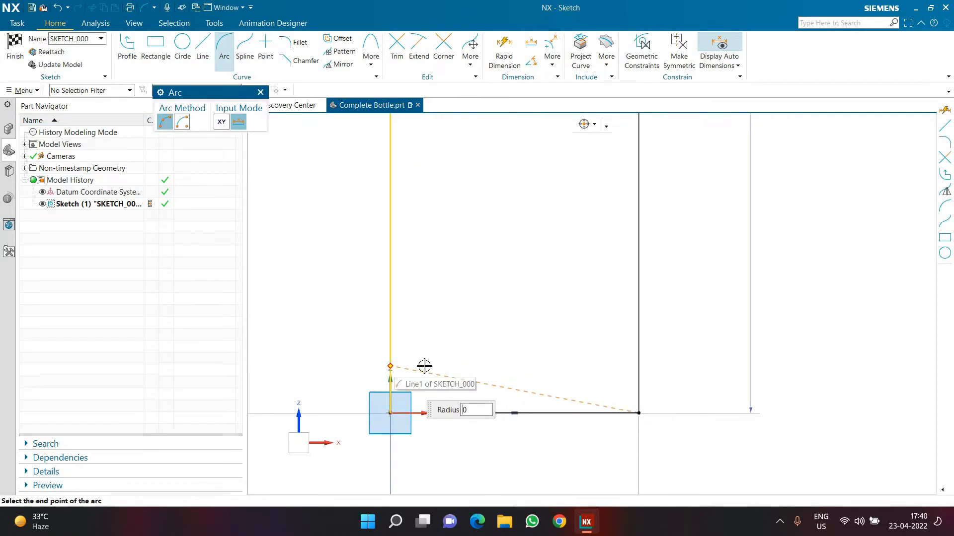
click(424, 367)
click(470, 324)
key(Escape)
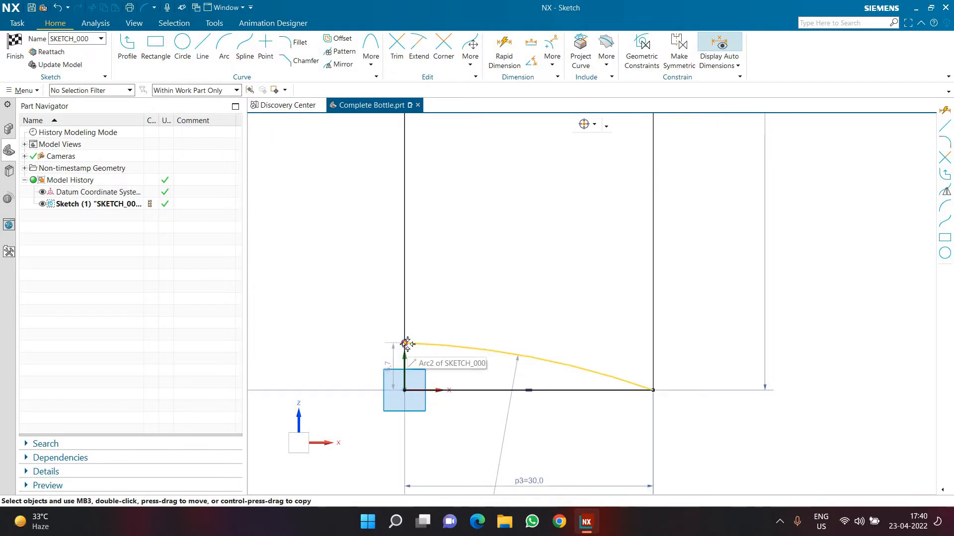
Step: Constrain the bottom arc's end on the centre line so that the arc's centre aligns vertically with it
click(404, 343)
click(441, 329)
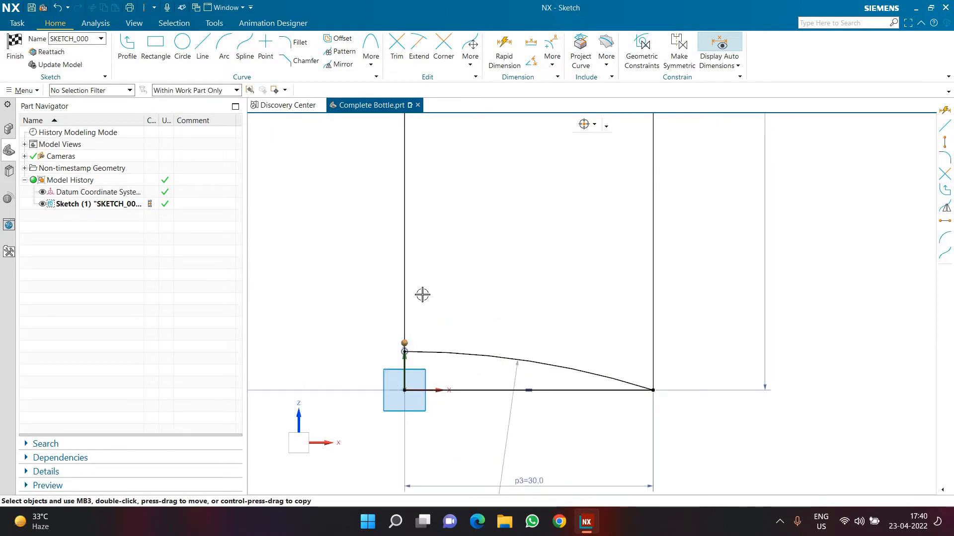
scroll(420, 296, down, 3)
scroll(424, 427, down, 1)
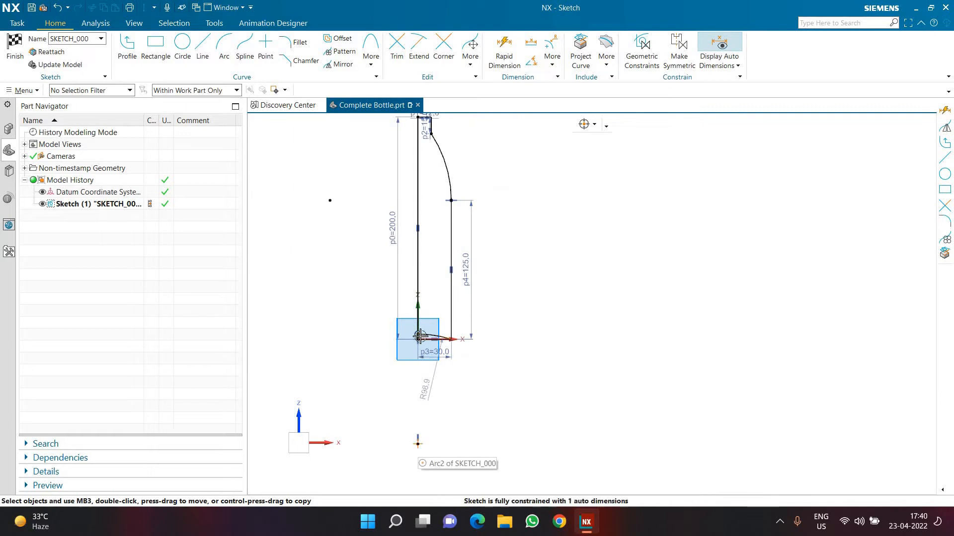
scroll(417, 336, up, 3)
scroll(419, 336, up, 2)
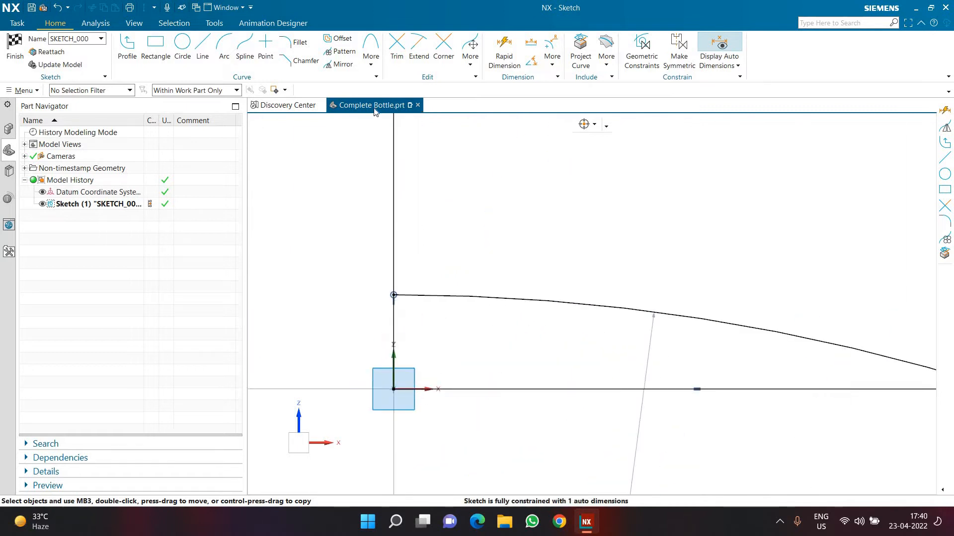
Step: Dimension the height of the bottom arc's centre-line end above the origin and set it to 3 mm
scroll(442, 272, down, 3)
key(d)
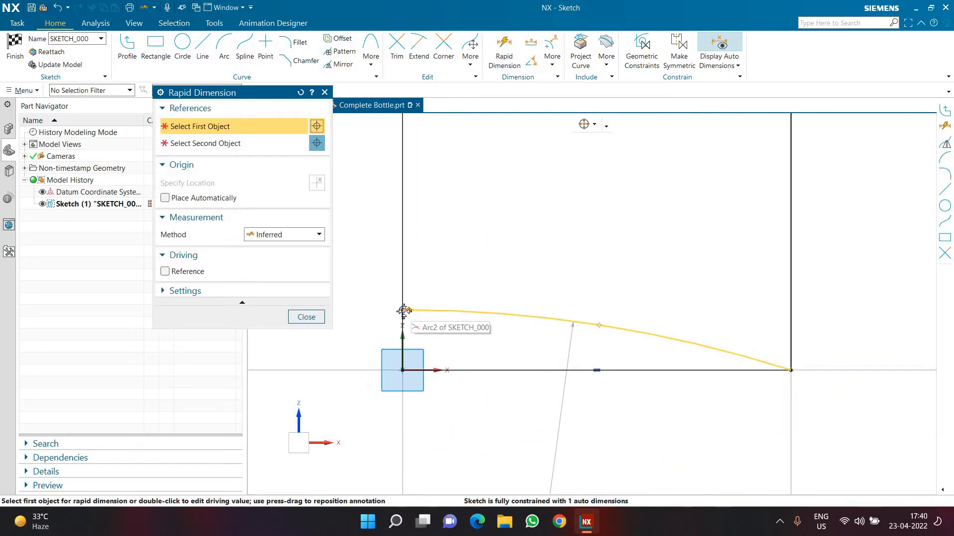
click(403, 313)
click(373, 370)
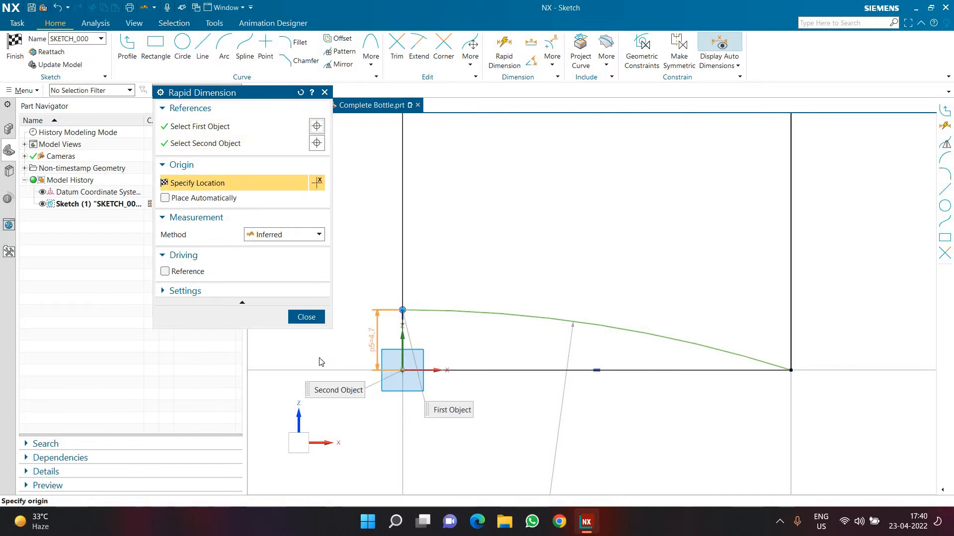
click(319, 358)
text(3)
key(Return)
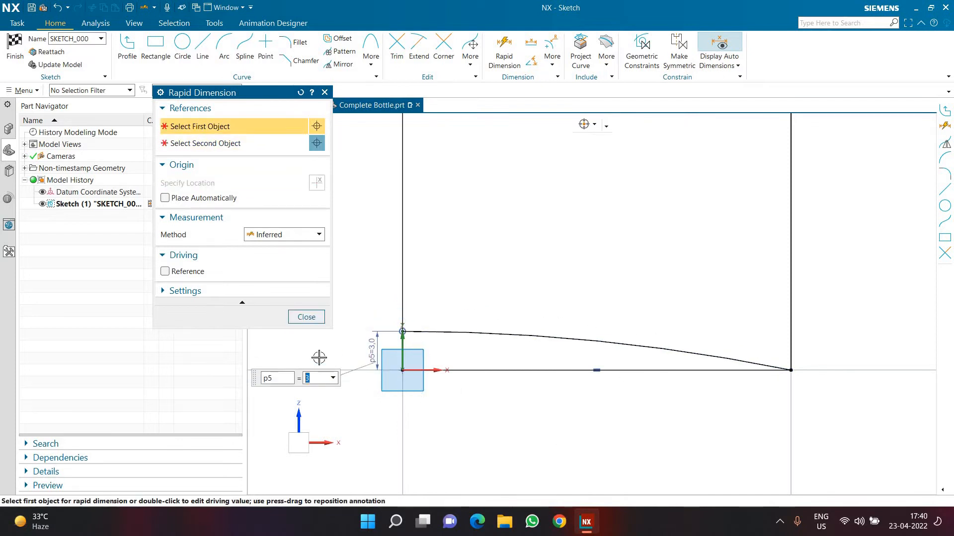
click(301, 317)
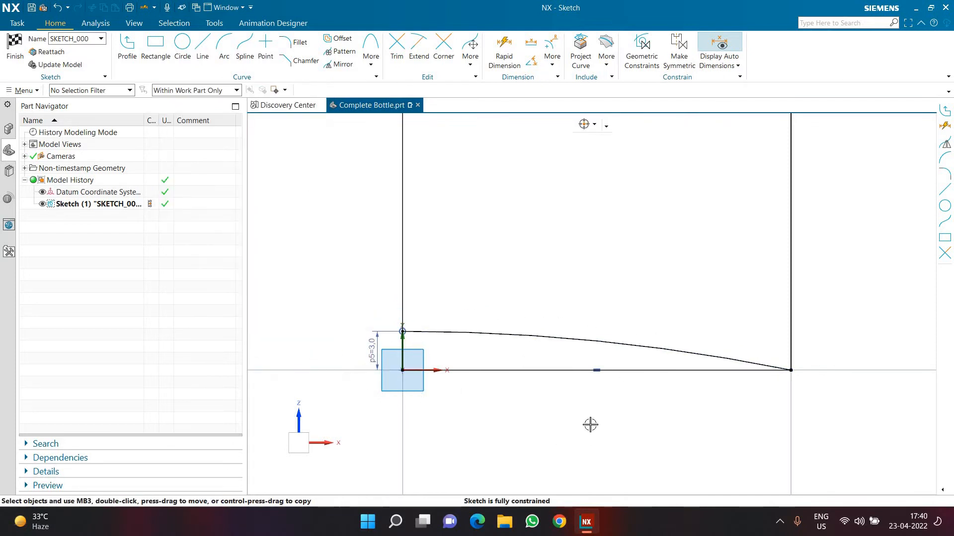
Step: Finish the bottle's half-profile sketch and return to modeling with nothing selected
scroll(586, 402, down, 4)
scroll(586, 401, down, 3)
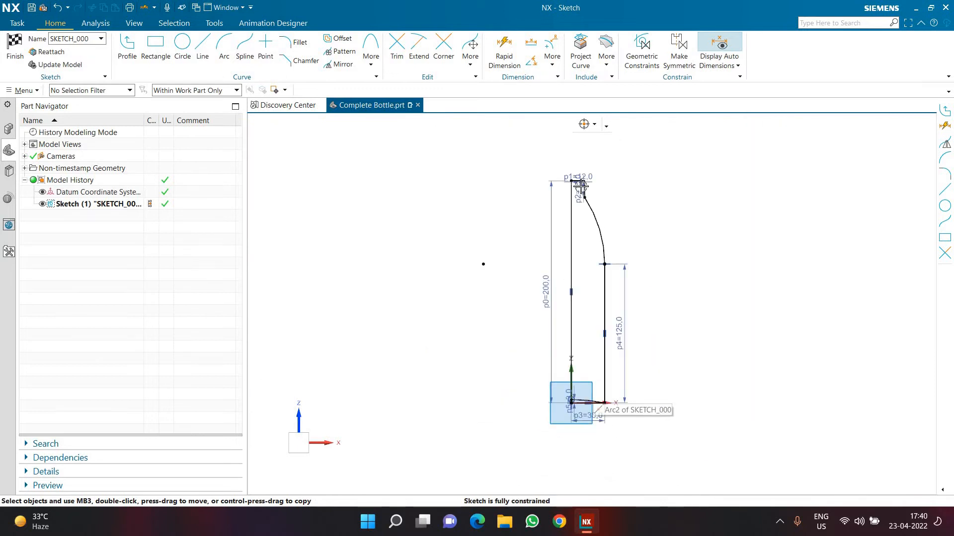
scroll(589, 216, up, 5)
scroll(584, 224, up, 2)
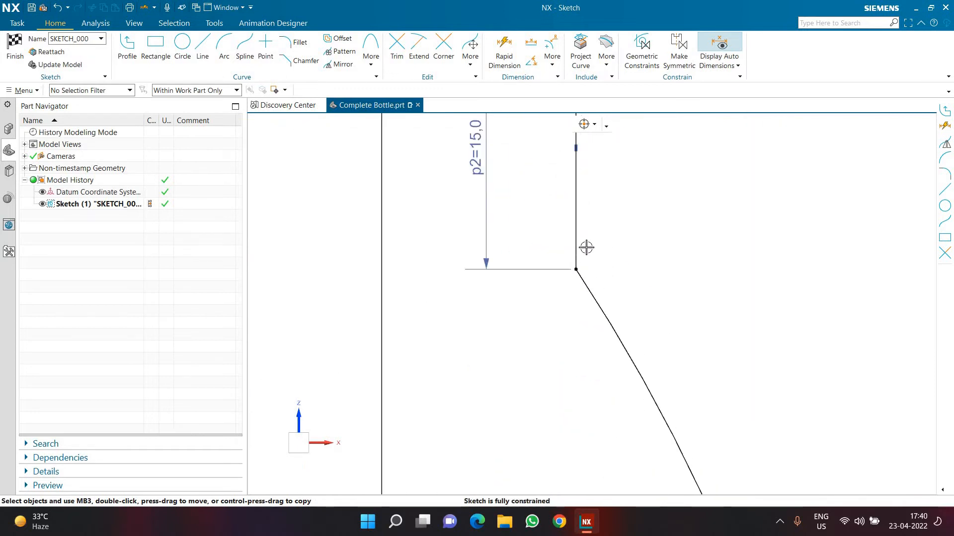
scroll(567, 239, down, 3)
scroll(540, 218, down, 5)
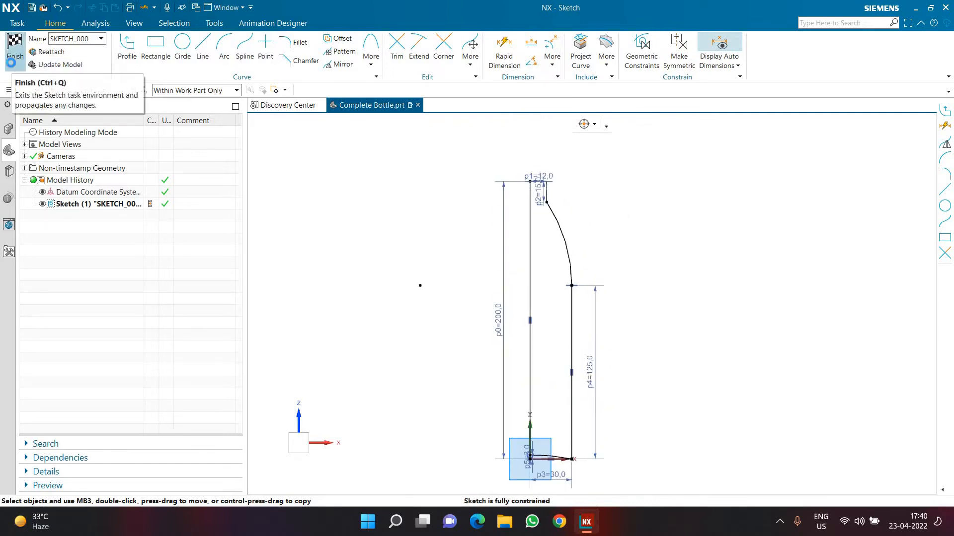
click(14, 48)
click(590, 233)
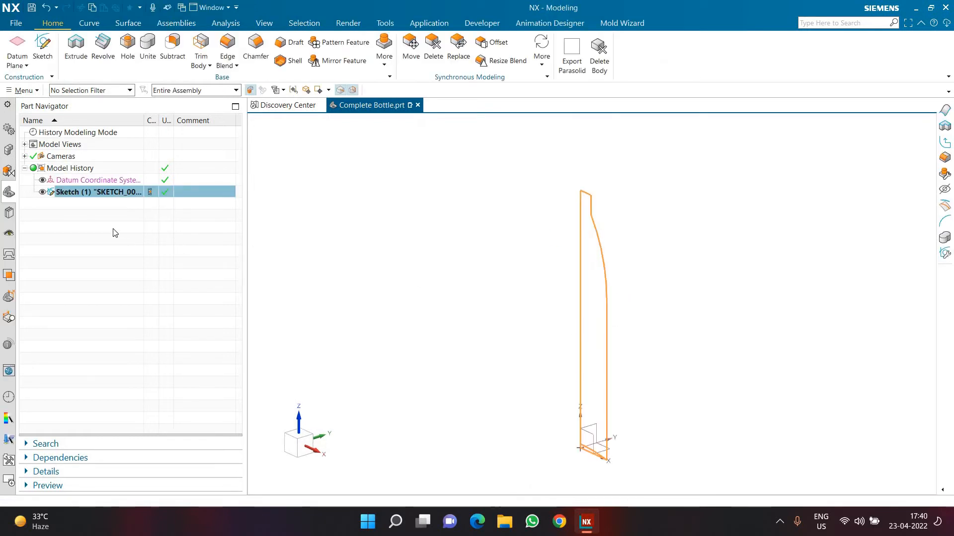
click(312, 244)
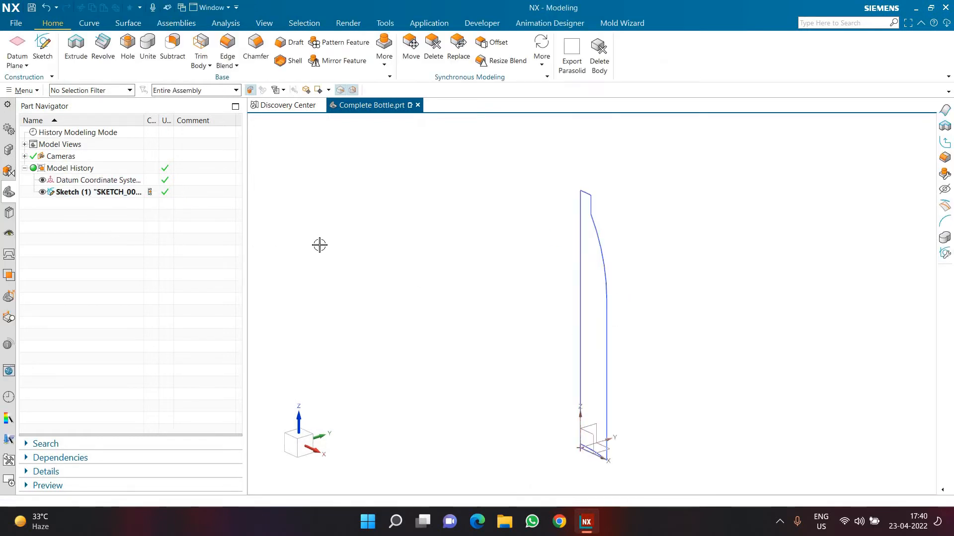
Step: Start a Revolve with the Region Boundary Curves rule and select the closed half-profile region as its section
click(103, 58)
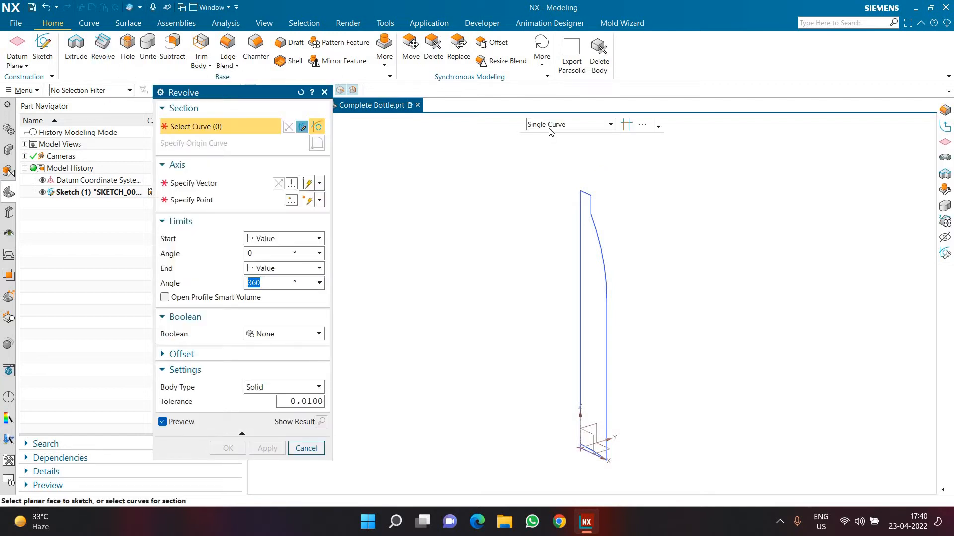
click(550, 125)
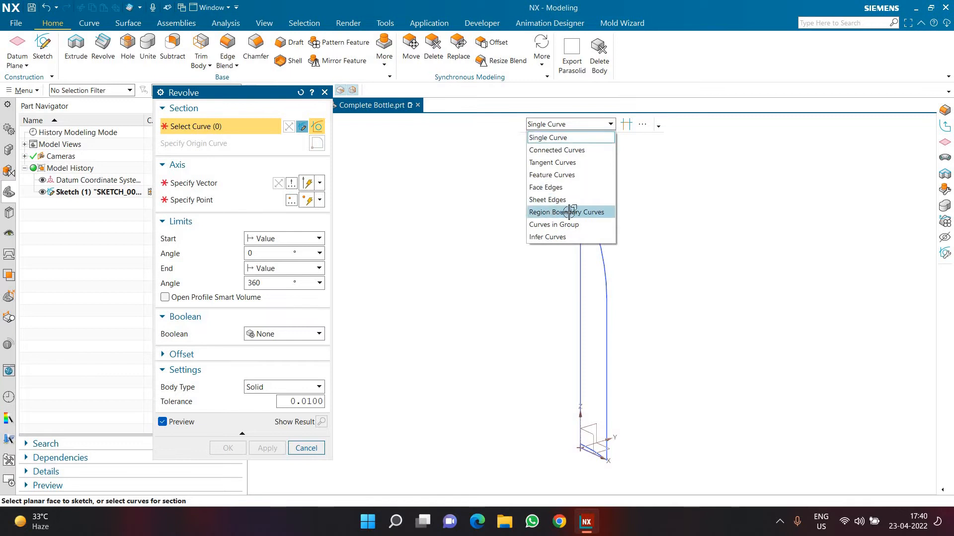
click(569, 212)
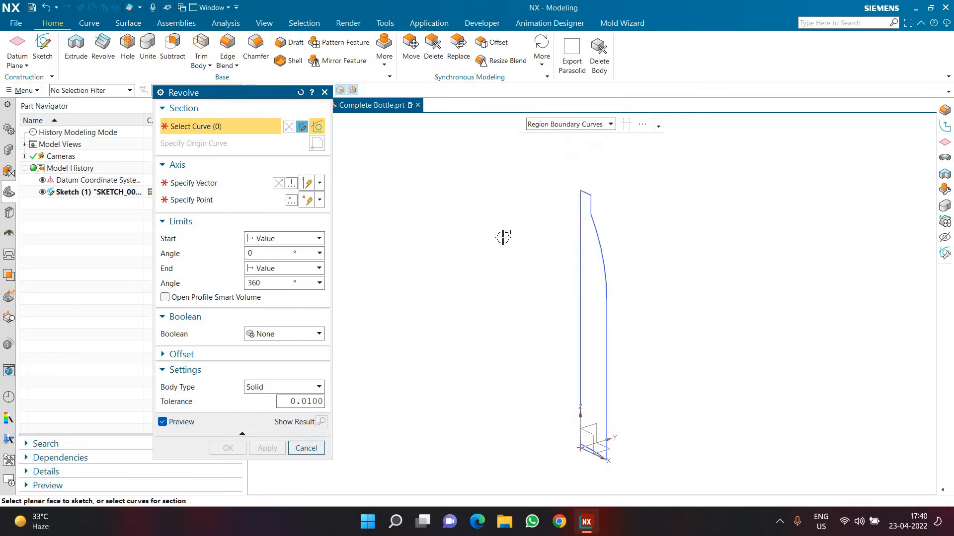
click(591, 276)
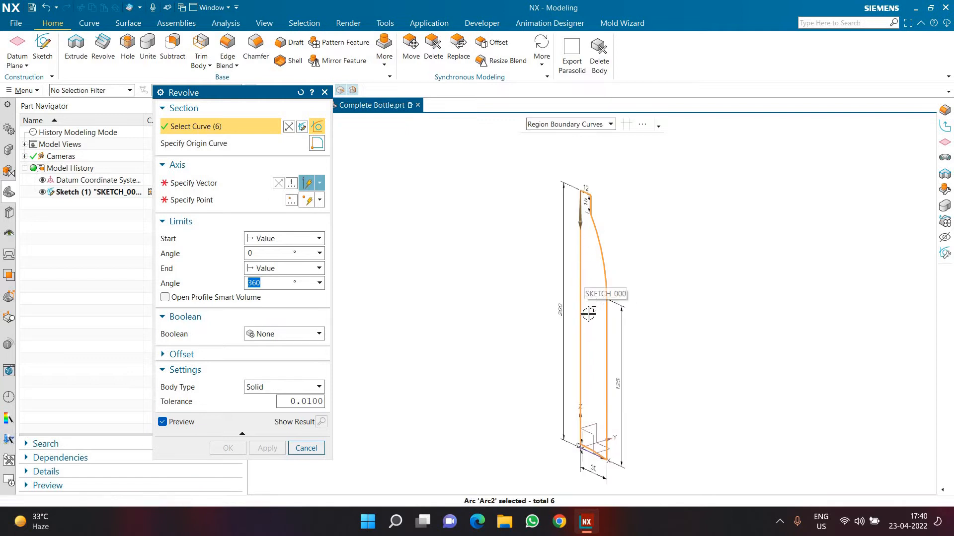
Step: Revolve the section 360° about the vertical centre line into a solid bottle body
scroll(590, 437, up, 3)
scroll(590, 437, up, 5)
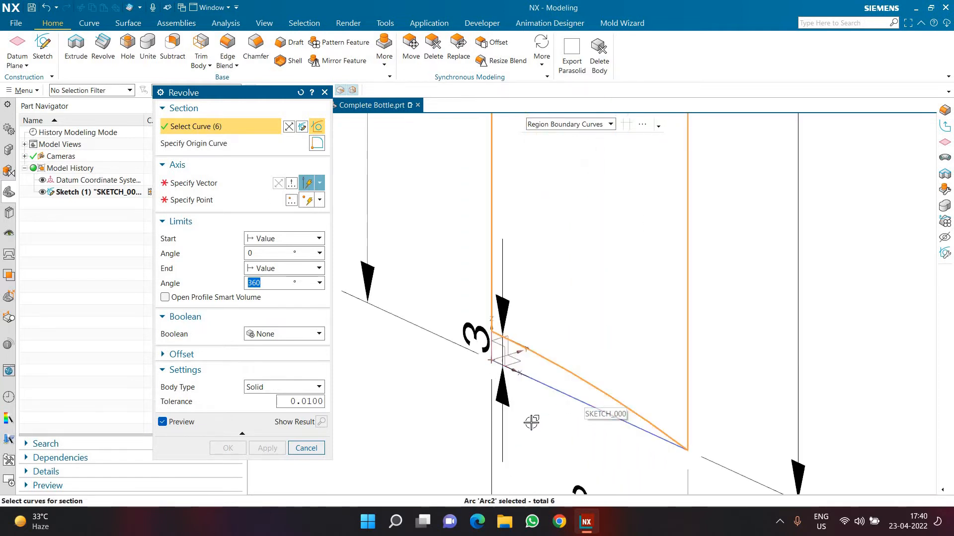
scroll(531, 419, down, 3)
scroll(547, 364, down, 5)
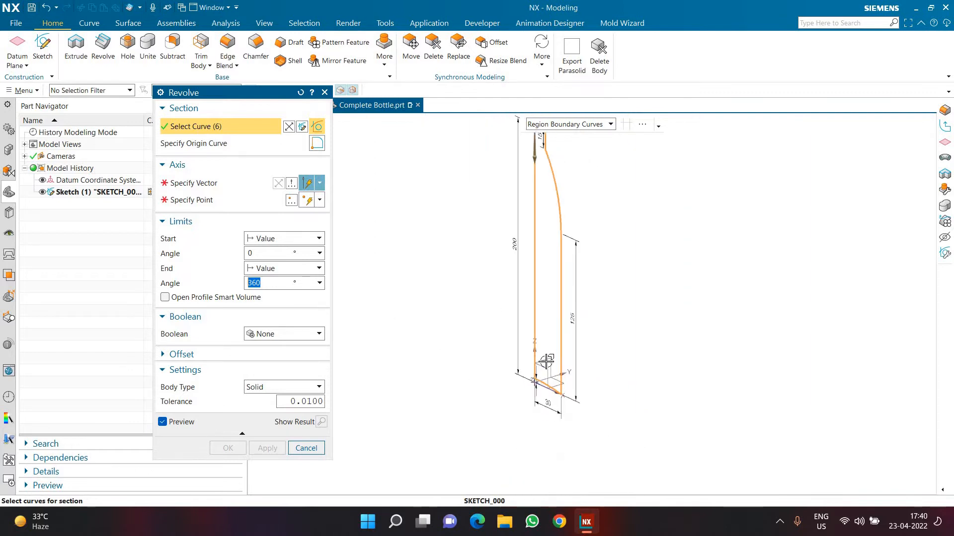
click(243, 184)
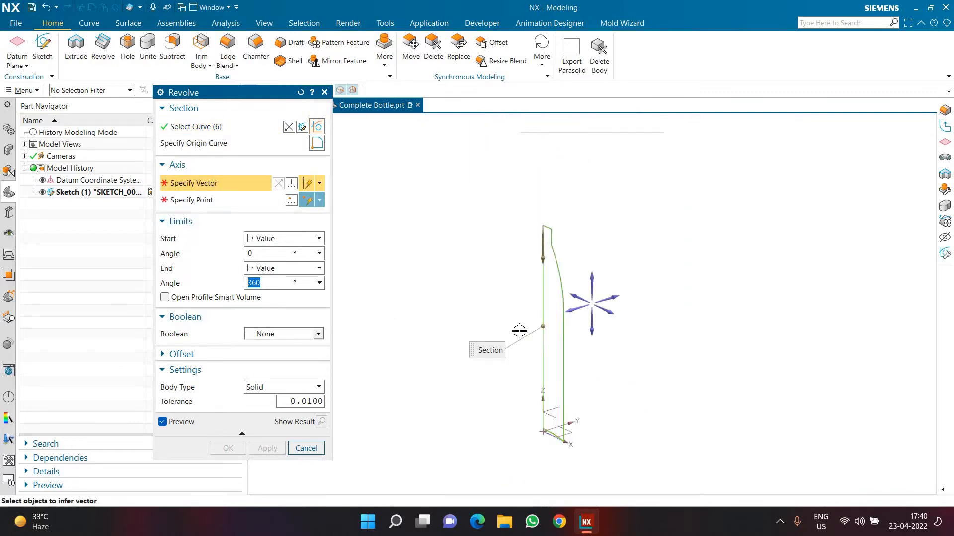
scroll(519, 325, up, 1)
click(454, 301)
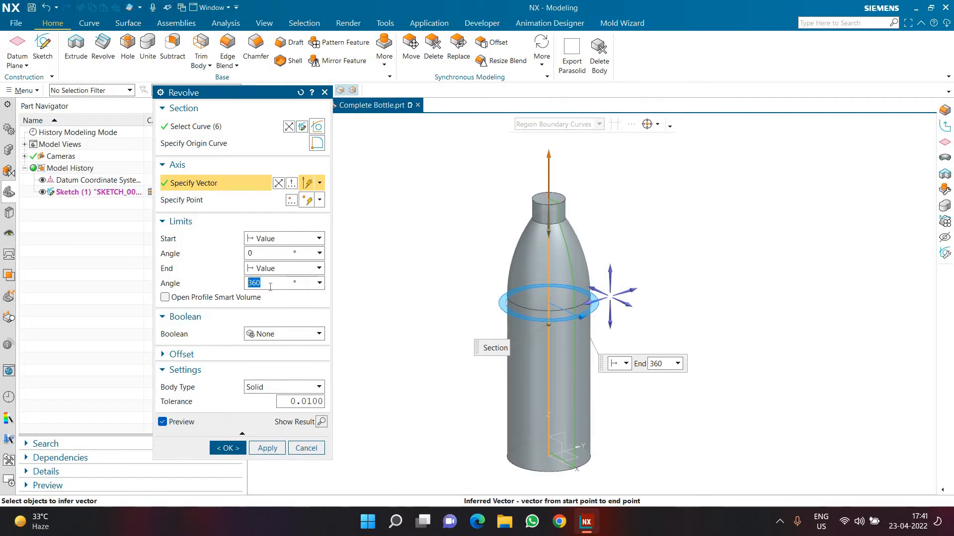
click(227, 448)
Step: Hide the half-profile sketch and save the part
middle_drag(405, 383, 360, 348)
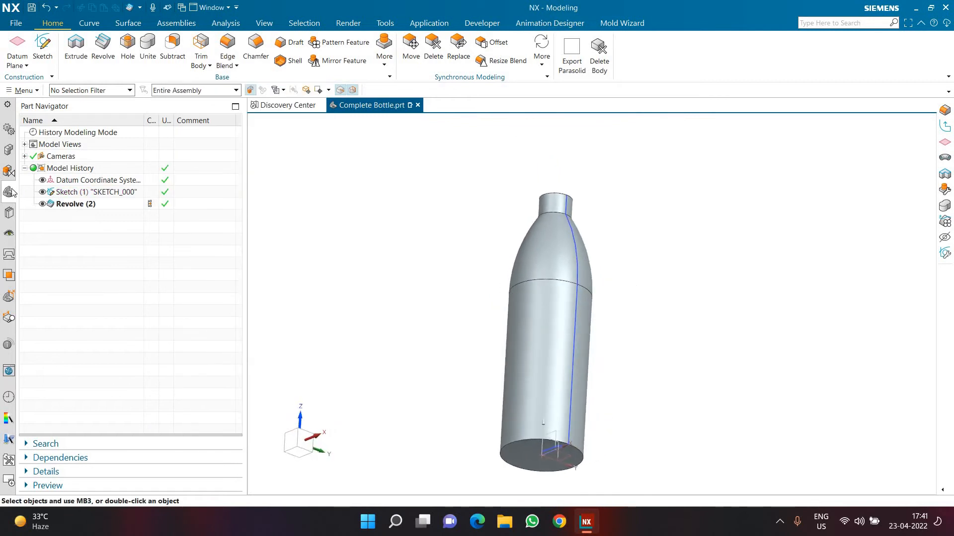
click(41, 193)
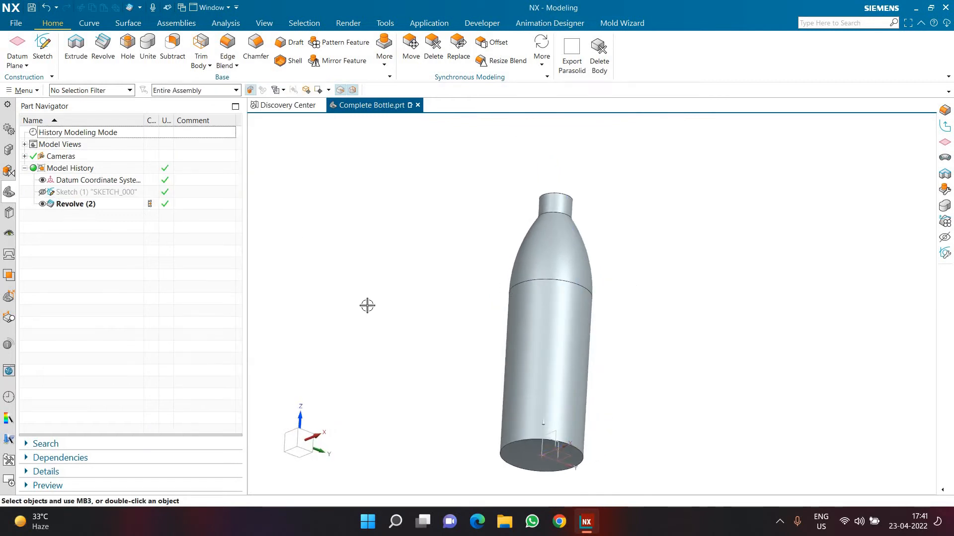
middle_drag(382, 297, 381, 297)
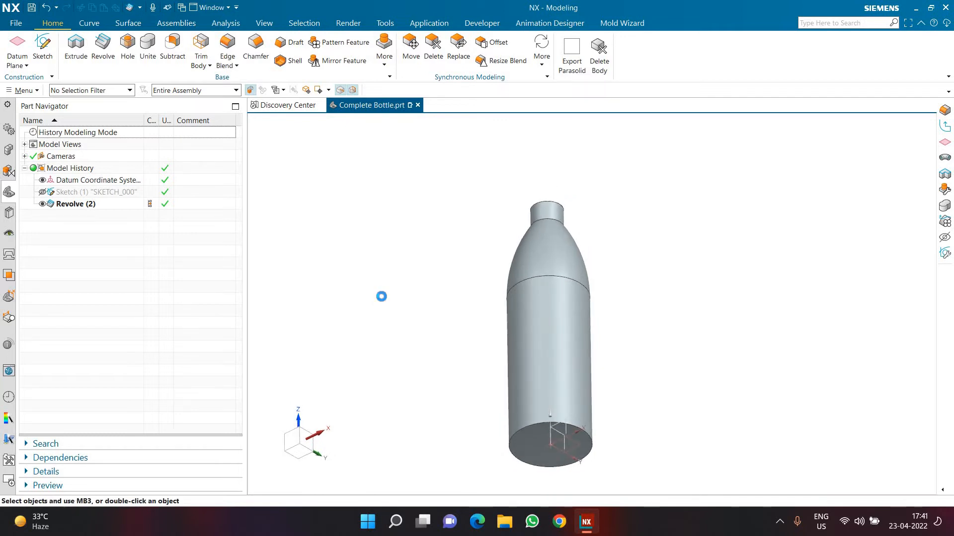
key(ctrl+s)
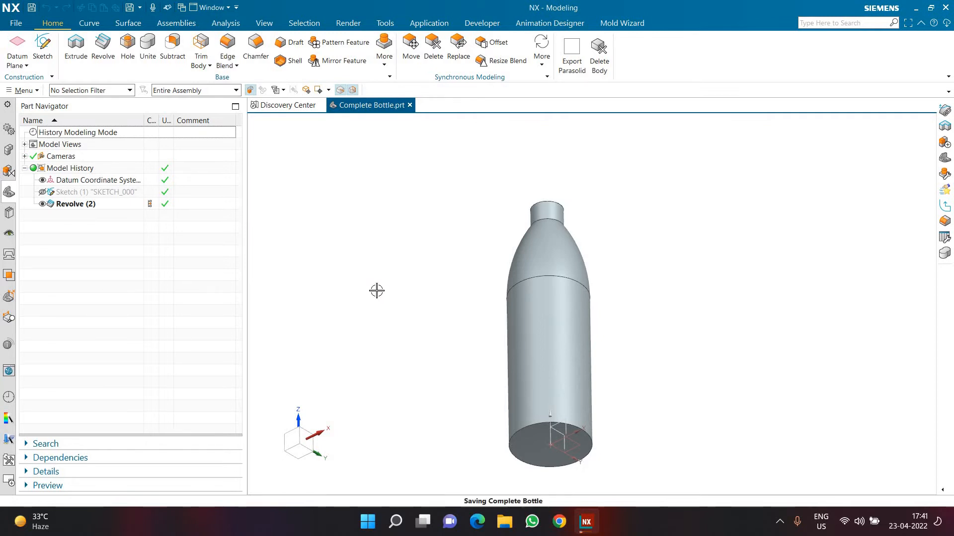
Step: Open the Expressions editor and add two length expressions in mm named a and b
click(385, 25)
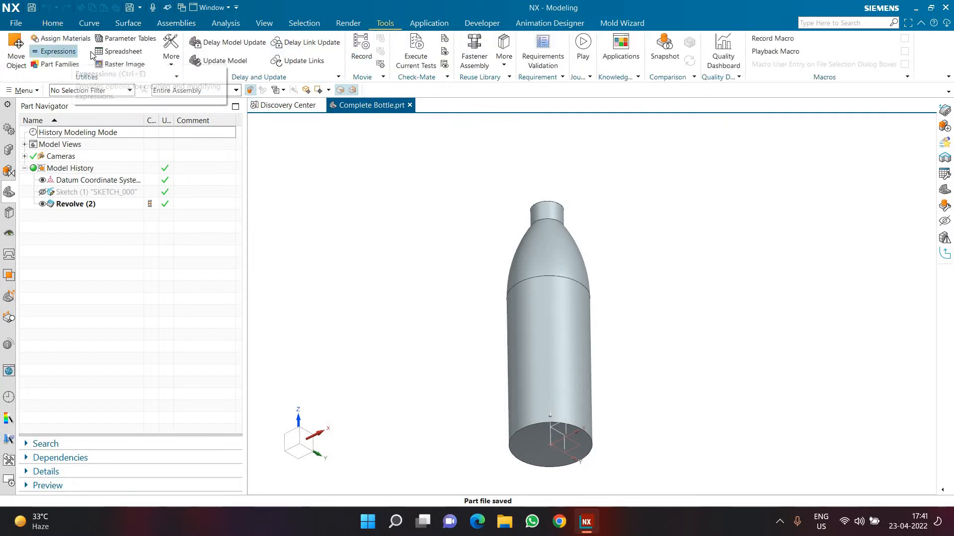
click(54, 24)
key(ctrl+e)
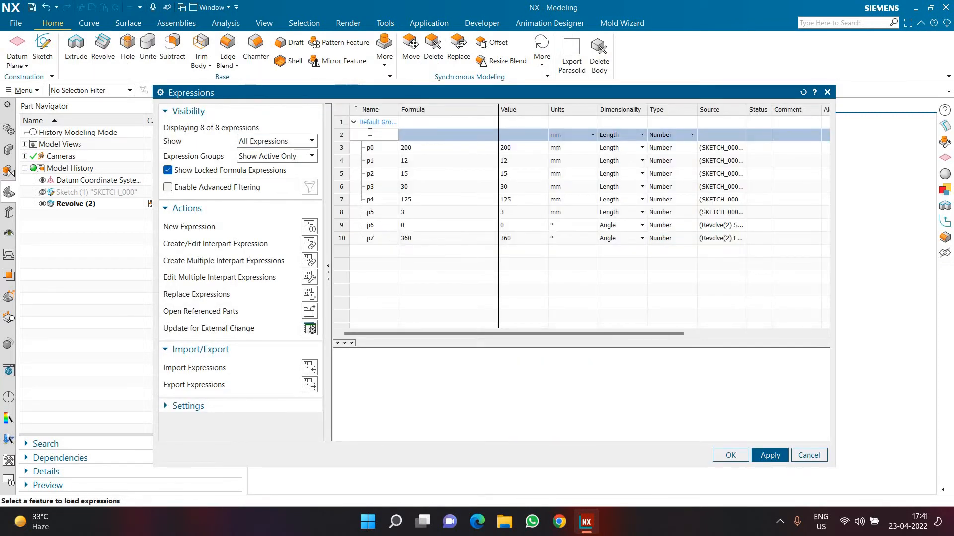
key(super+plus)
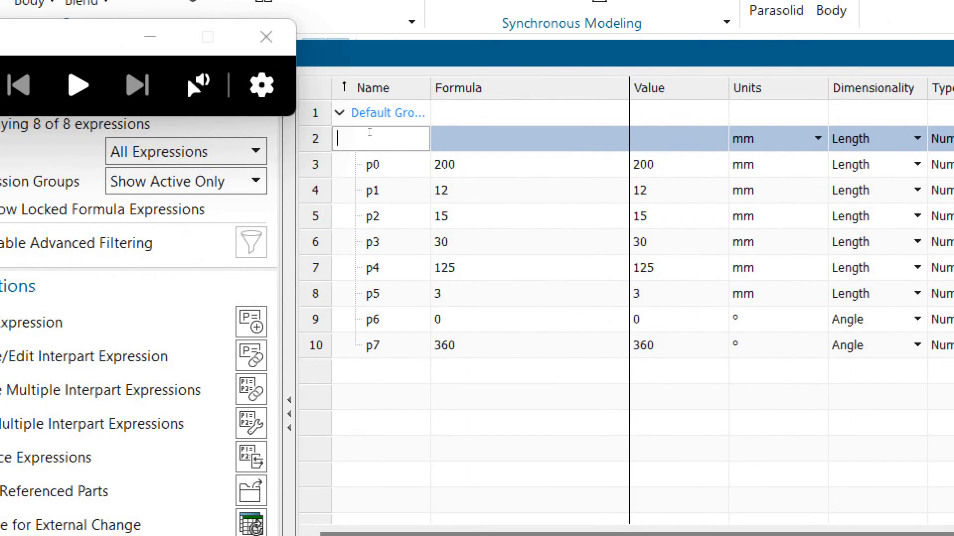
text(a)
key(Return)
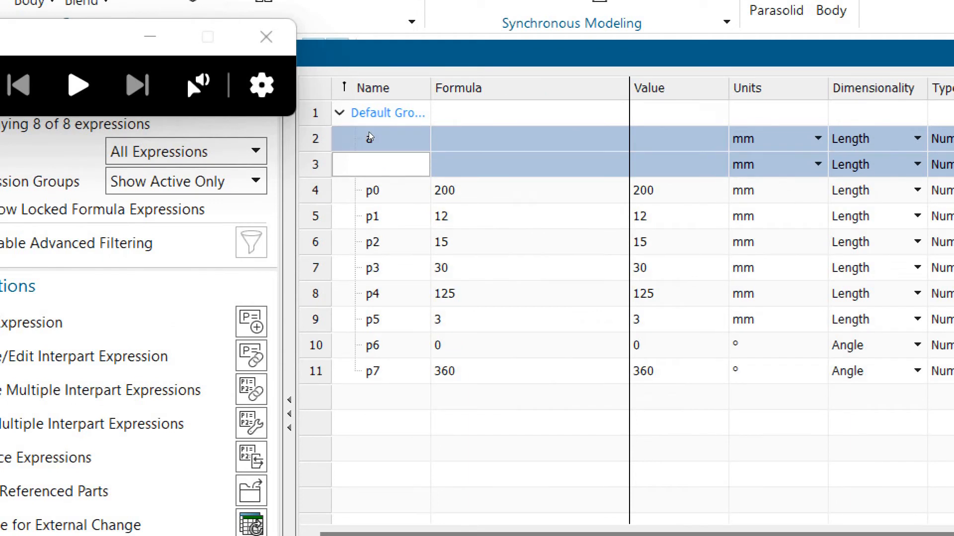
text(b)
key(Return)
Step: Set the formulas of expressions a and b to 5 mm each and accept the expressions
click(433, 140)
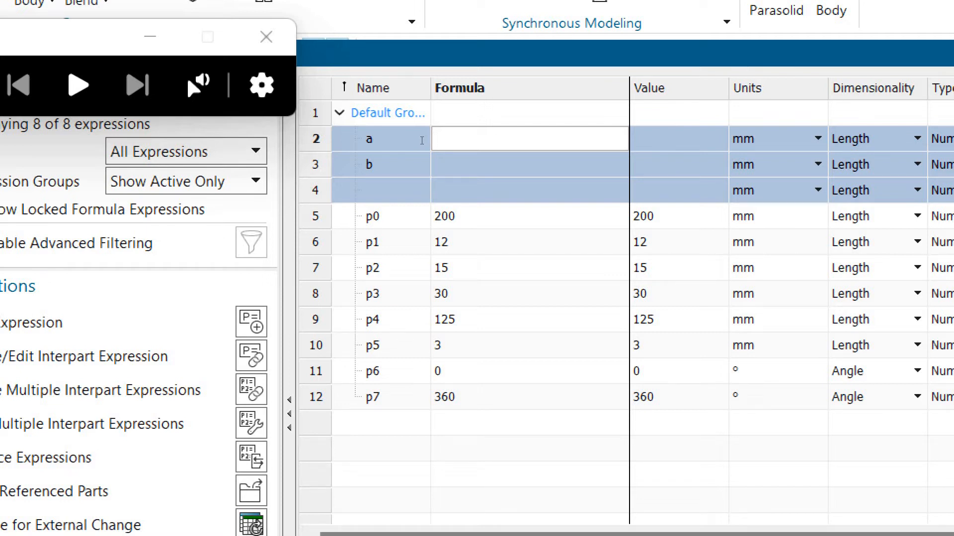
text(5)
key(Return)
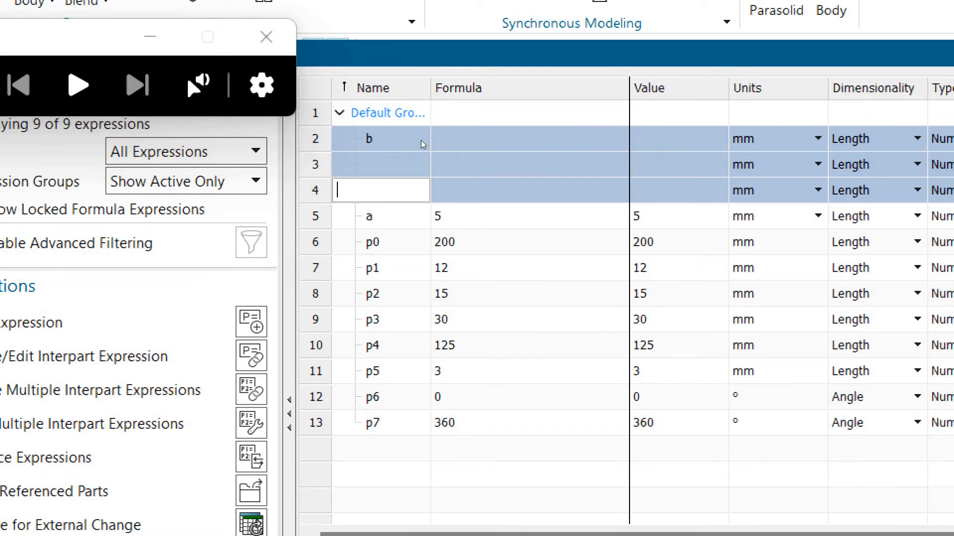
click(421, 141)
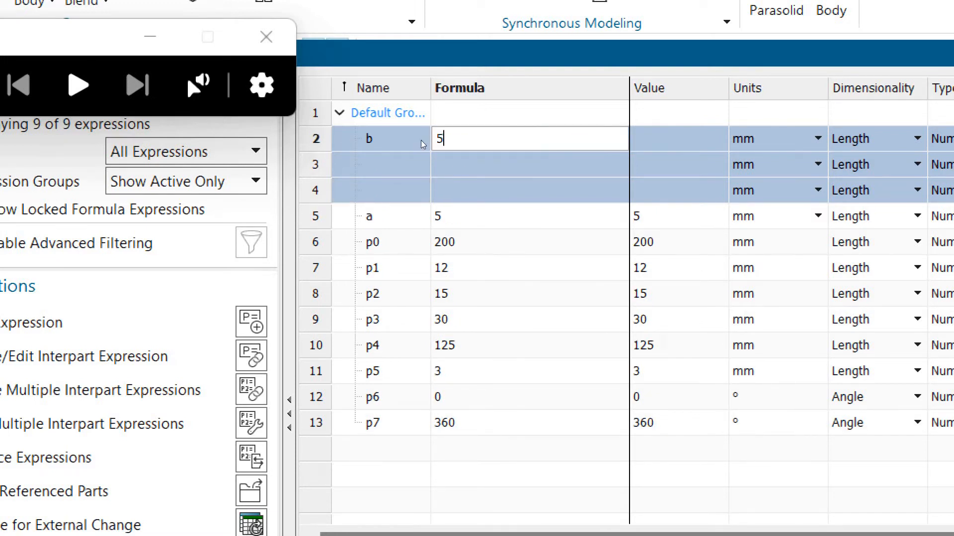
text(5)
key(Return)
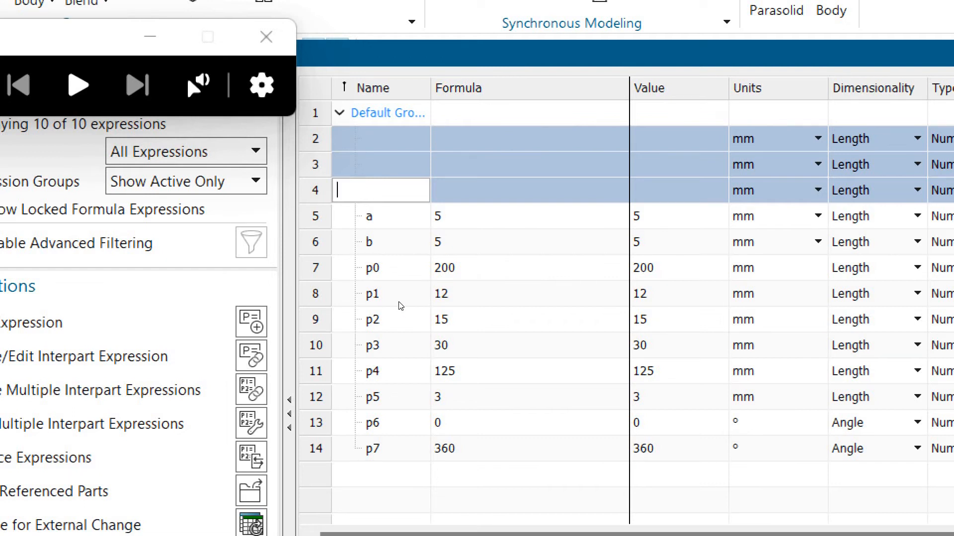
key(super+minus)
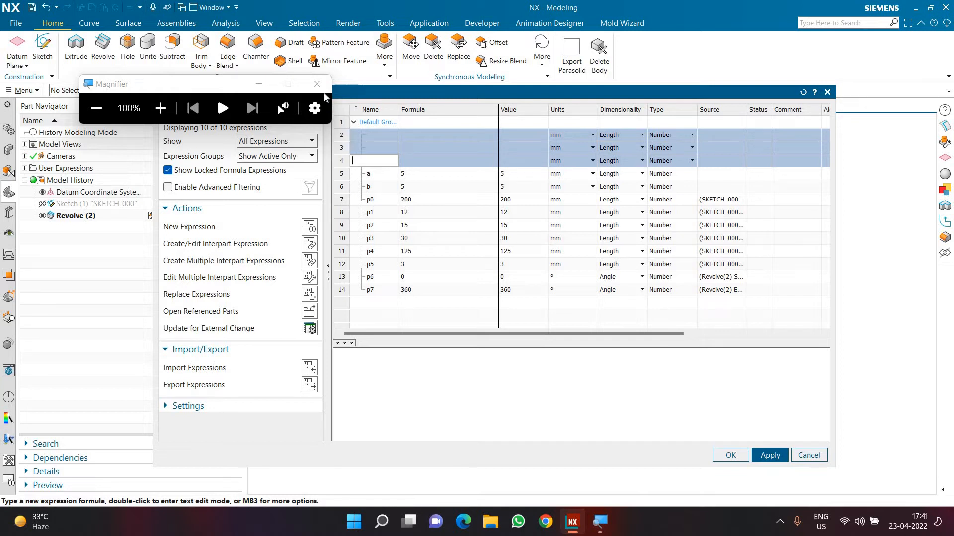
key(super+Escape)
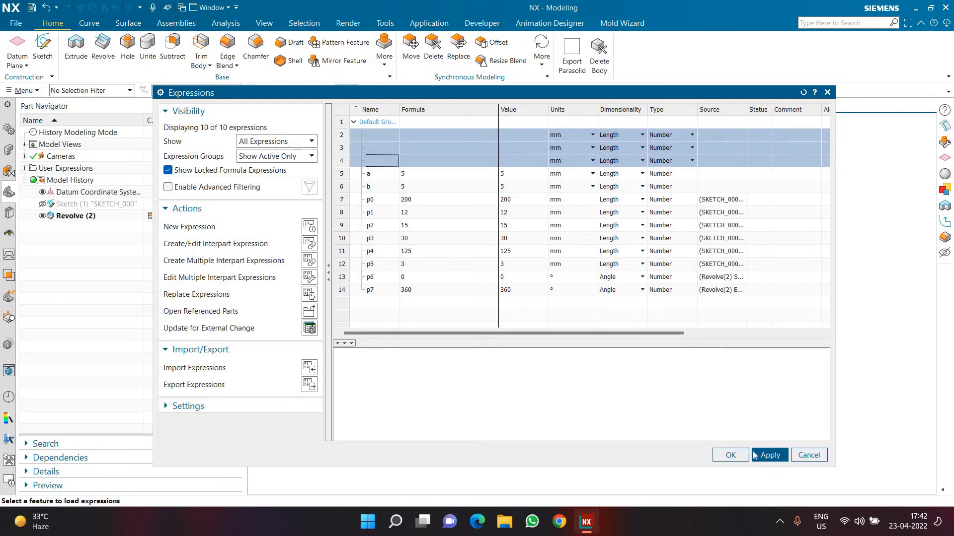
click(731, 455)
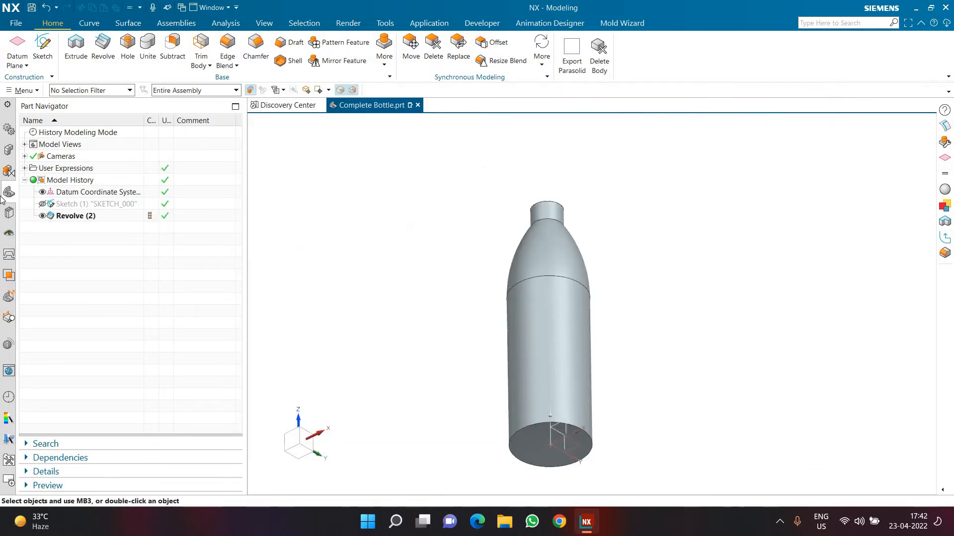
Step: Expand the User Expressions group in the model tree and examine the entries for a and b
key(super+plus)
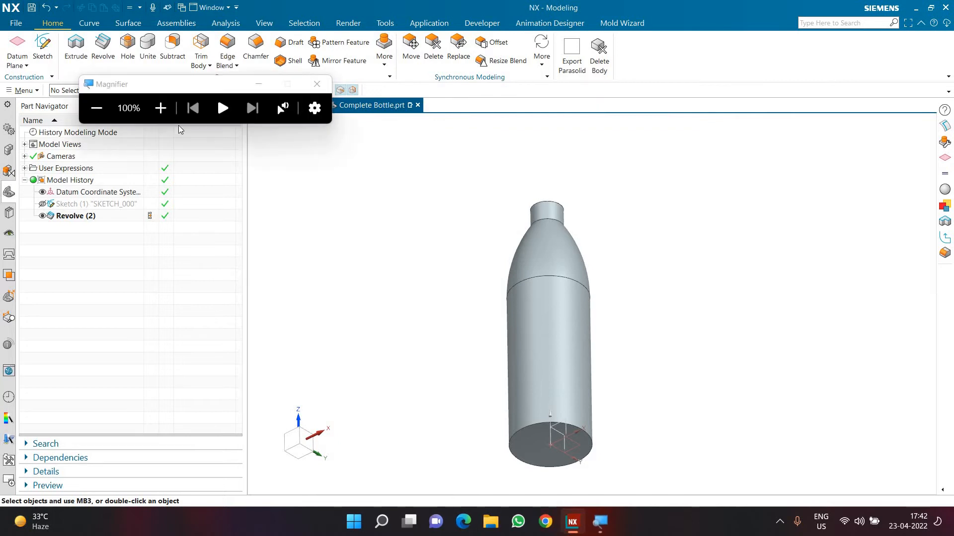
click(25, 168)
key(super+plus)
key(super+plus)
key(super+plus)
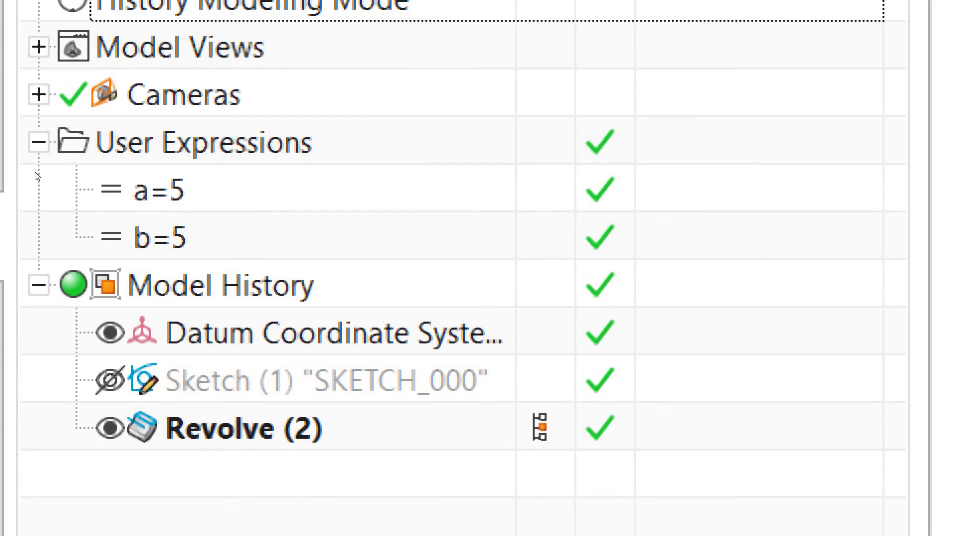
key(super+minus)
key(super+minus)
key(super+minus)
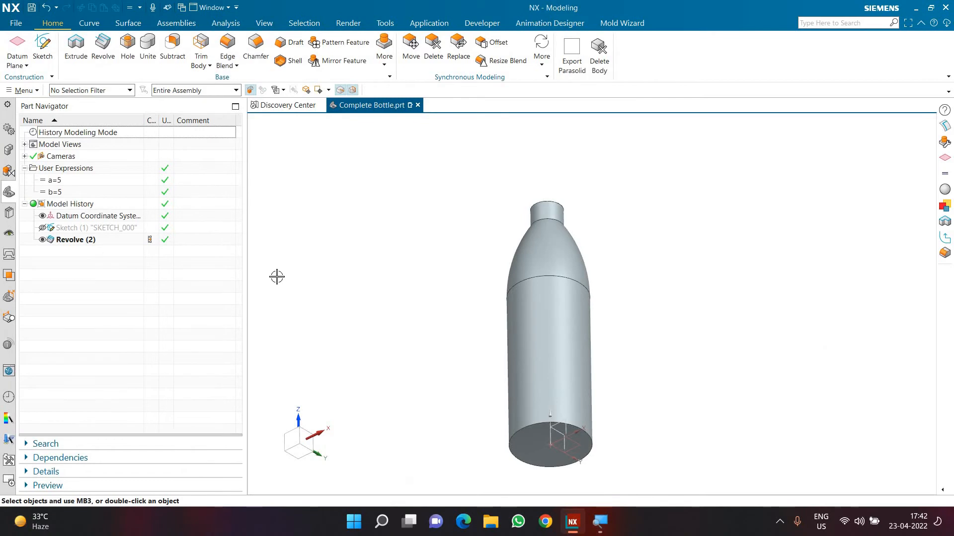
Step: Create a Curve Points point set of 19 equal-arc-length points along the circular edge of the bottle's base
click(24, 168)
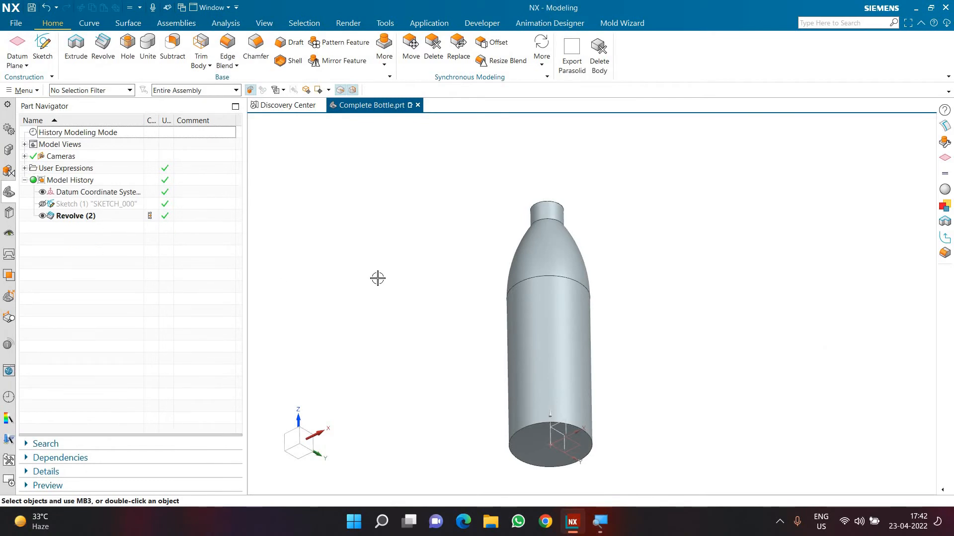
scroll(434, 376, up, 1)
middle_drag(451, 362, 511, 323)
scroll(621, 228, up, 1)
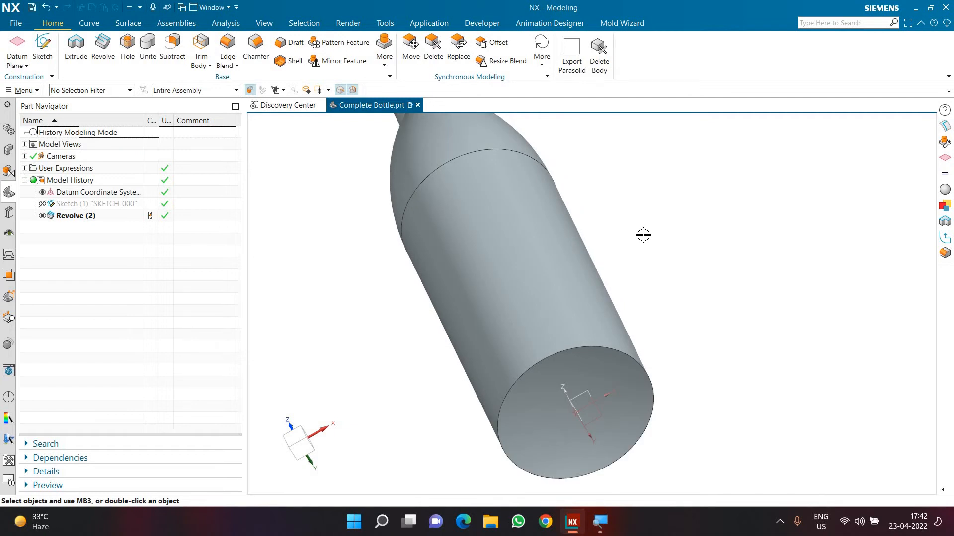
click(96, 26)
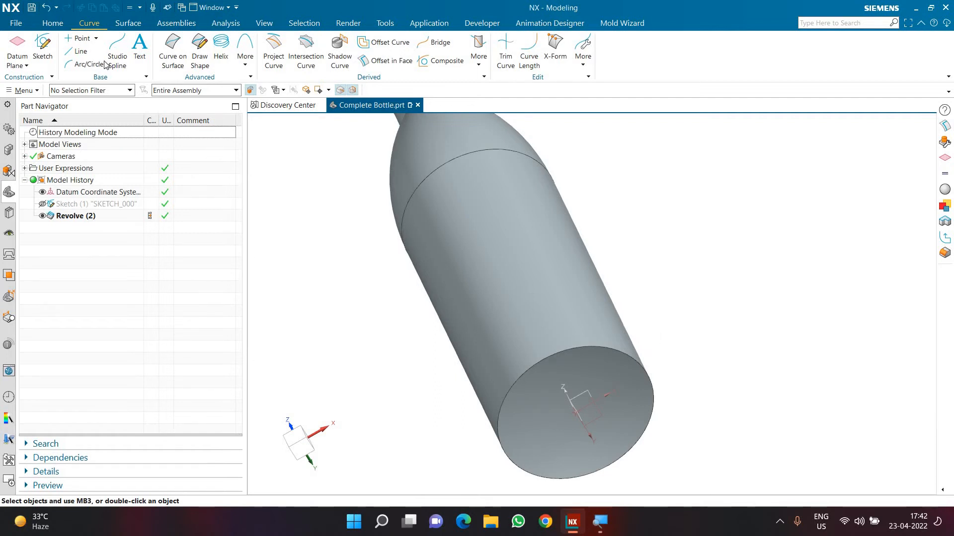
click(96, 38)
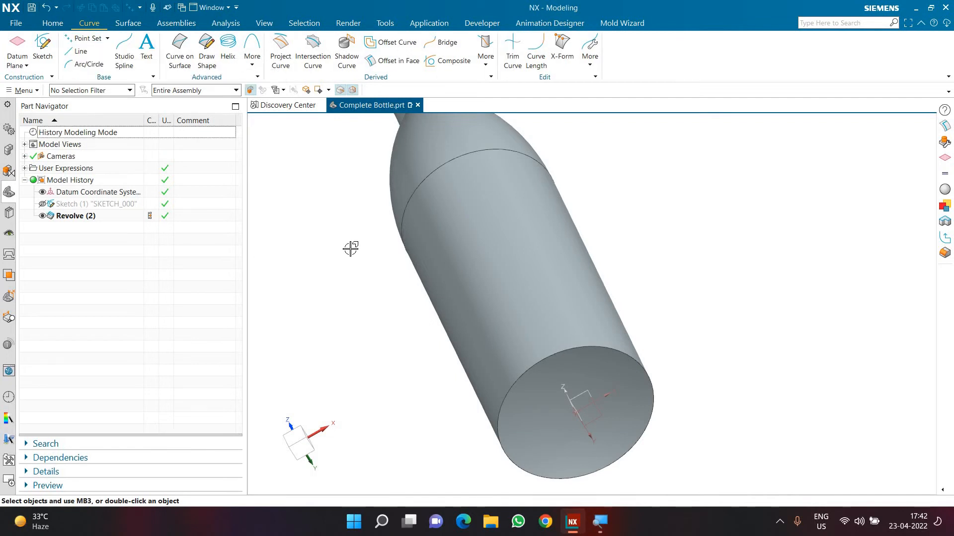
click(239, 114)
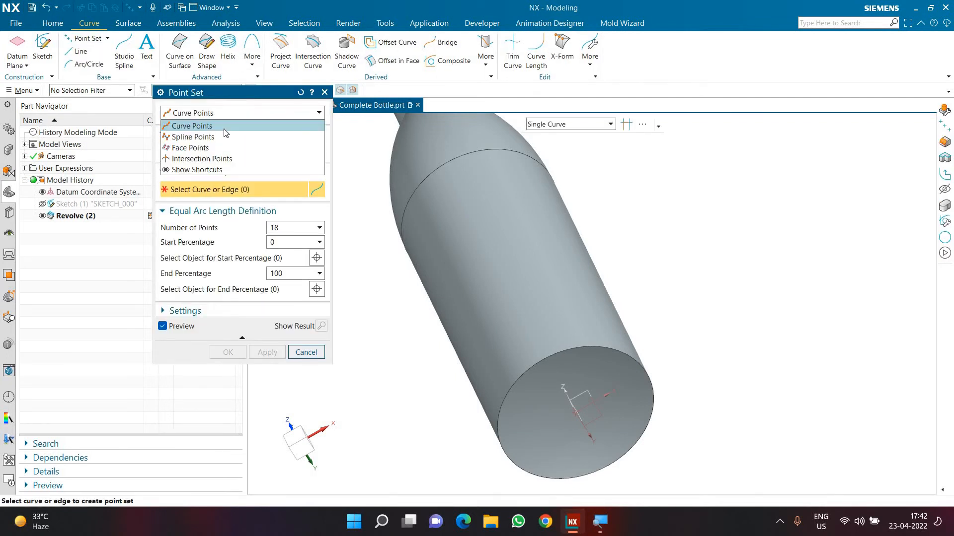
click(571, 340)
click(507, 354)
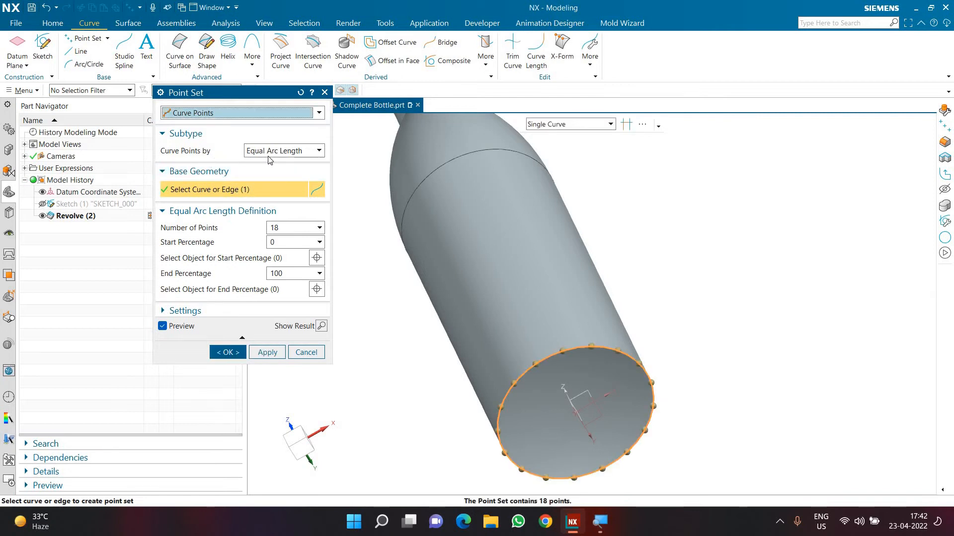
click(311, 229)
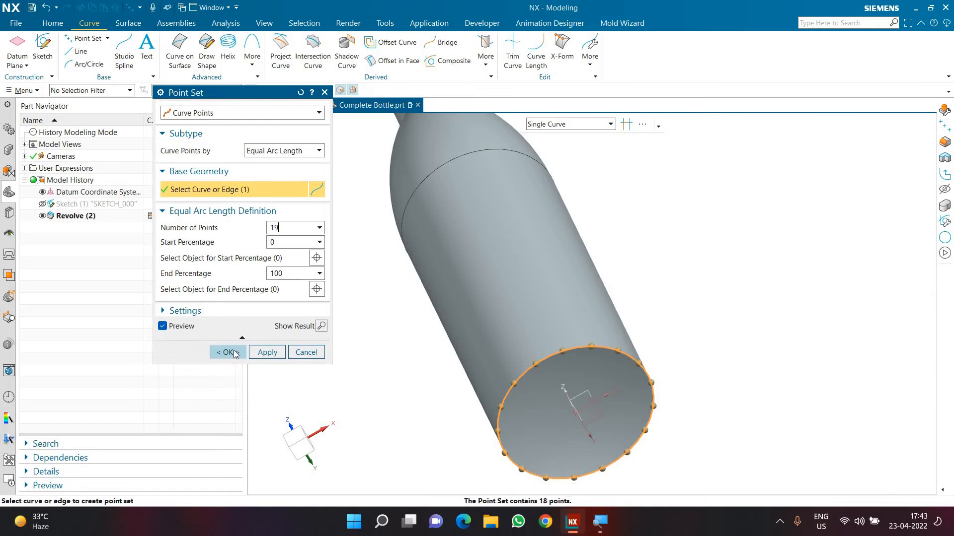
click(230, 352)
middle_drag(550, 374, 502, 420)
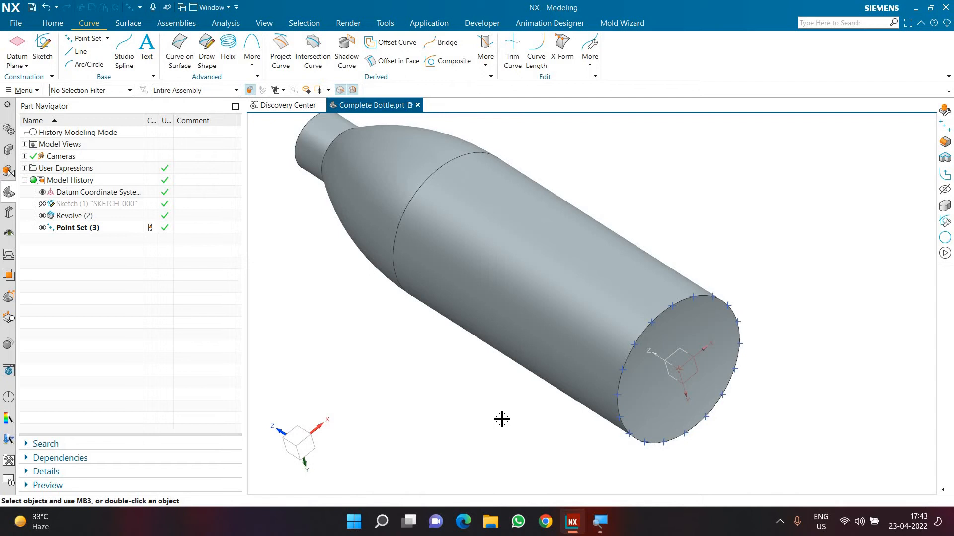
Step: Start an Edge Blend with reset settings and select the base's circular edge with a 5 mm radius
click(52, 23)
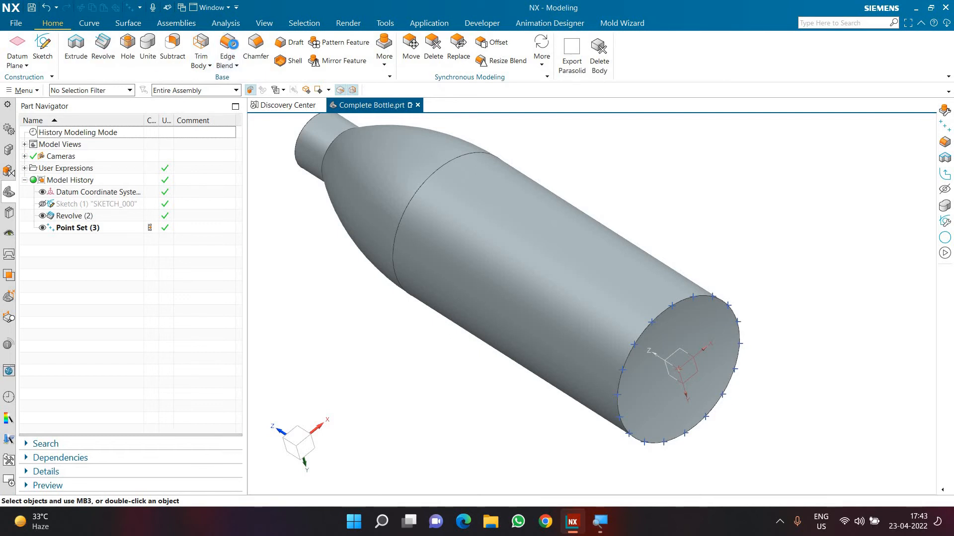
click(230, 47)
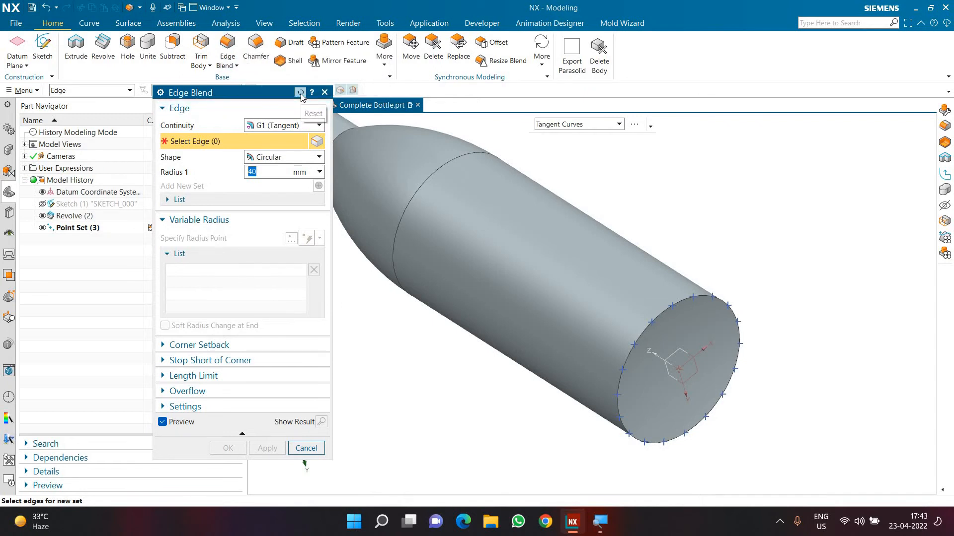
click(300, 93)
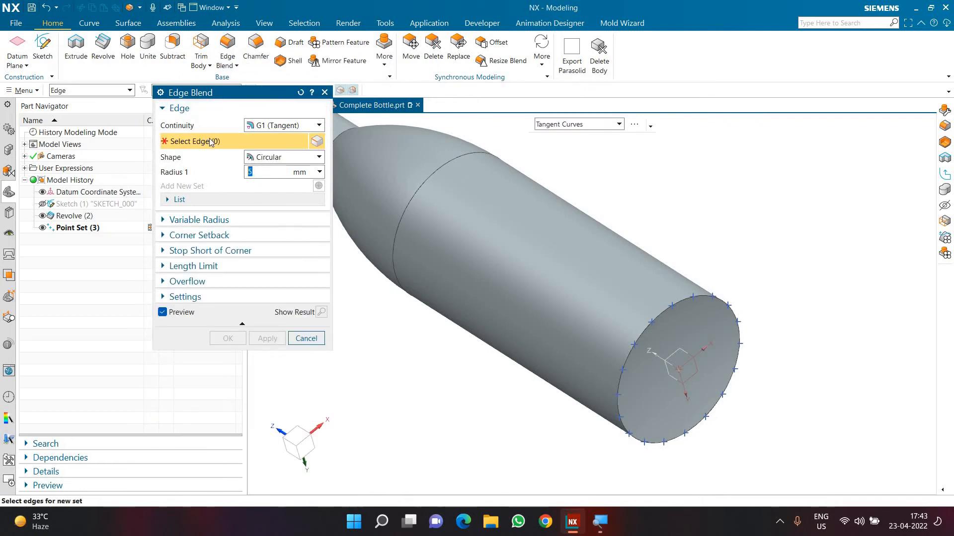
click(721, 395)
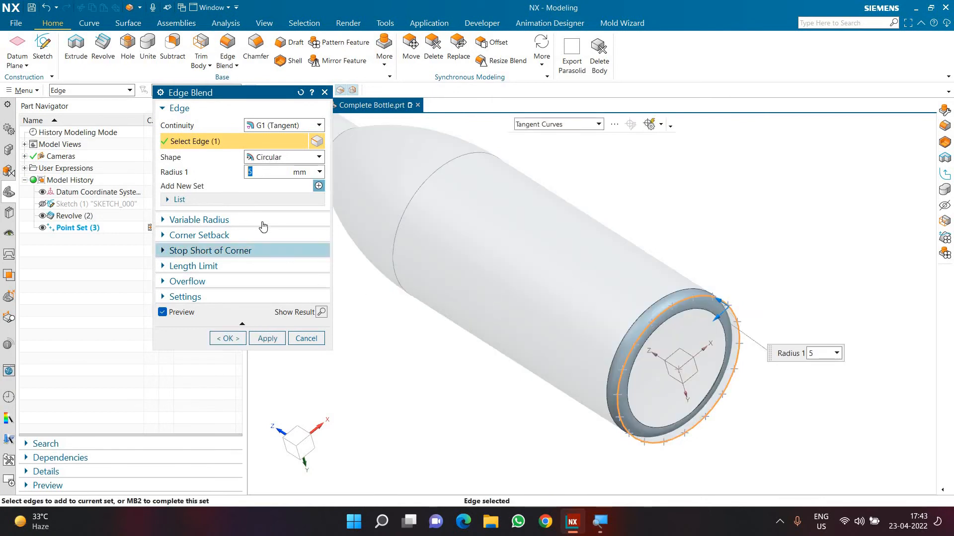
Step: Add the first variable-radius point of 5 mm at one of the point-set points on the base edge
click(216, 109)
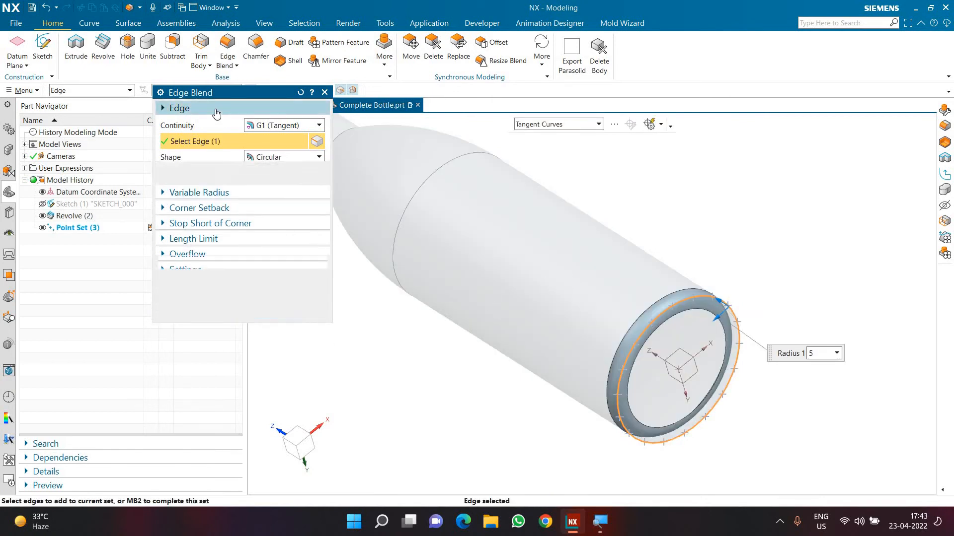
click(215, 125)
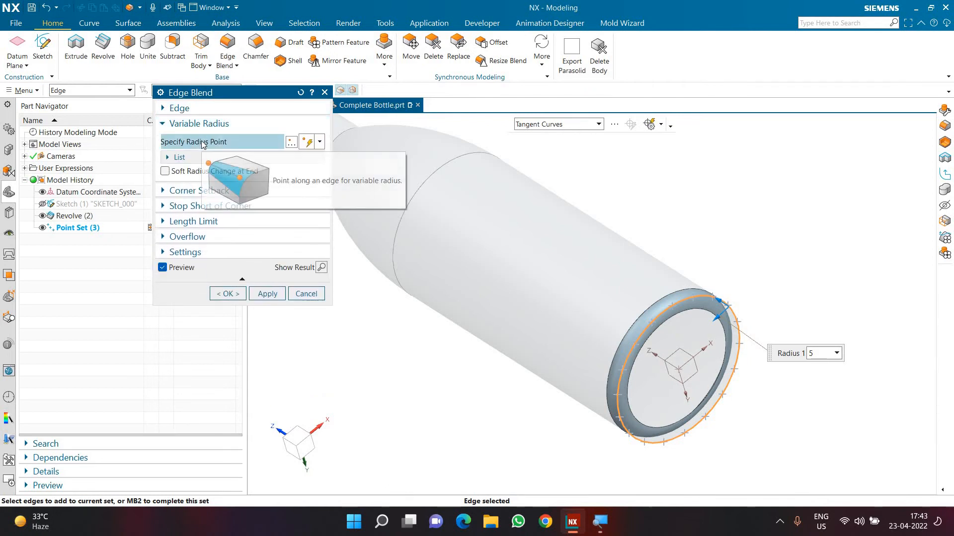
click(203, 143)
scroll(695, 290, up, 2)
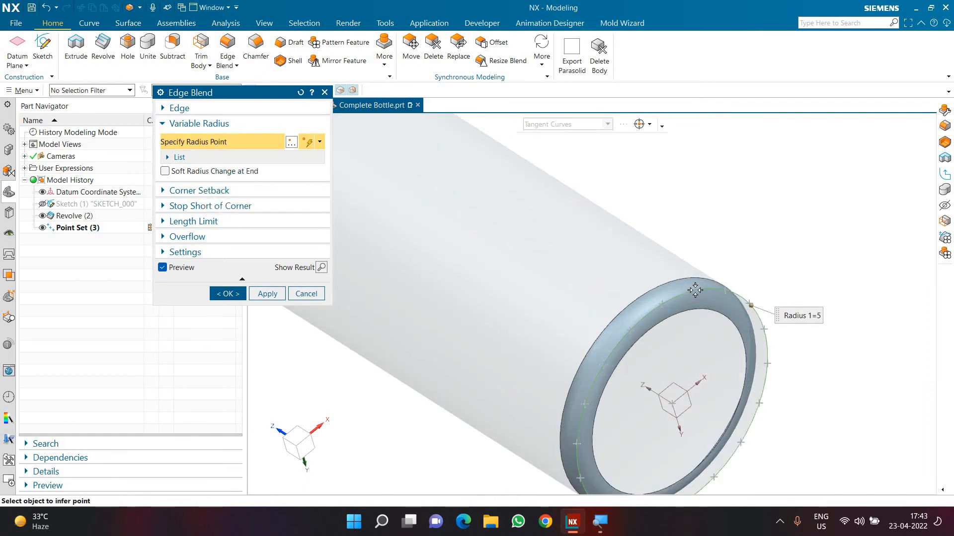
click(695, 290)
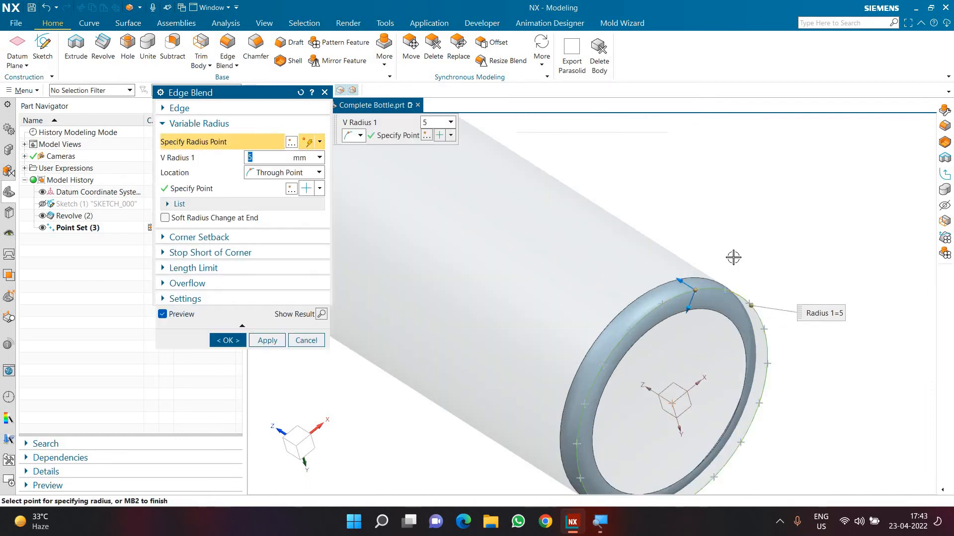
Step: Restrict the snap options for the radius points by switching off midpoint, arc center and point-on-curve snapping, keeping existing points
scroll(713, 265, up, 2)
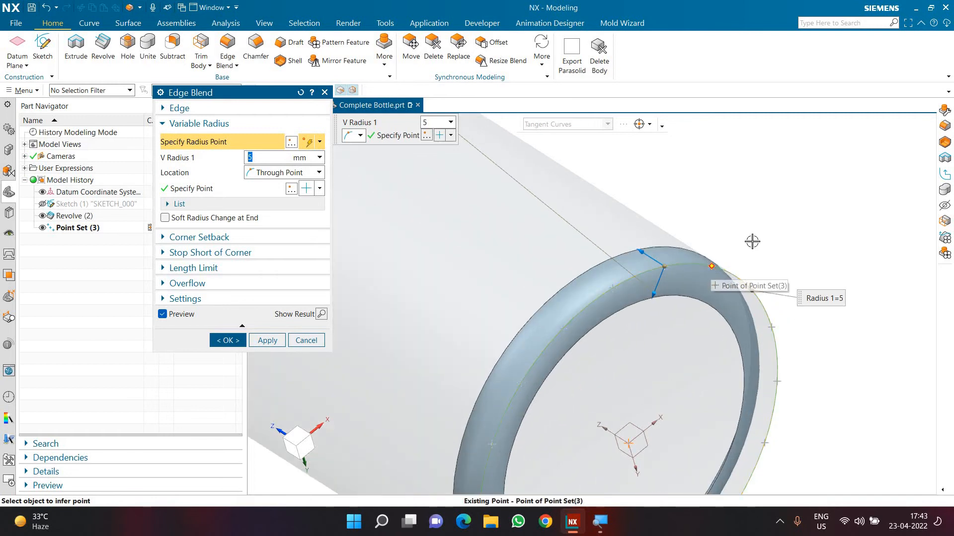
scroll(752, 242, down, 2)
middle_drag(738, 226, 718, 287)
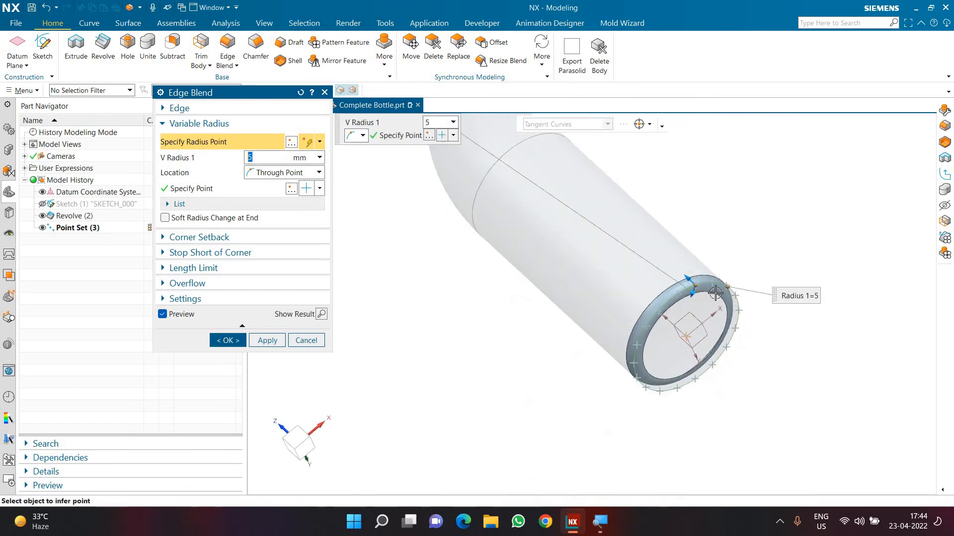
scroll(715, 293, up, 3)
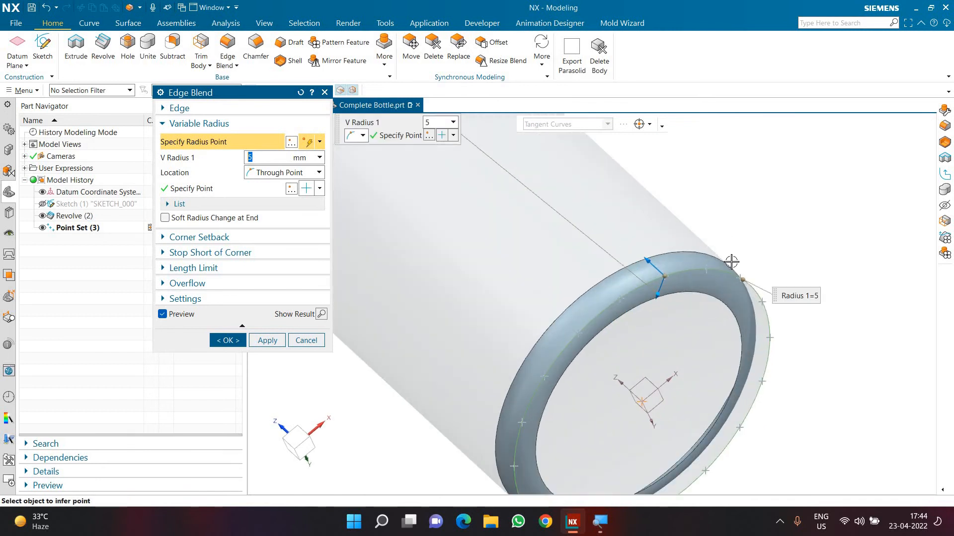
click(644, 127)
click(644, 151)
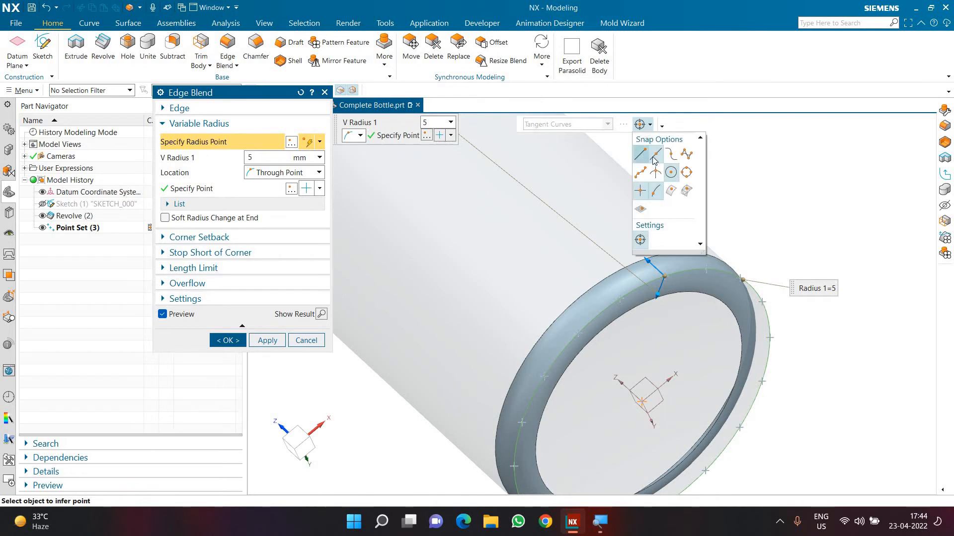
click(657, 157)
click(672, 173)
click(657, 191)
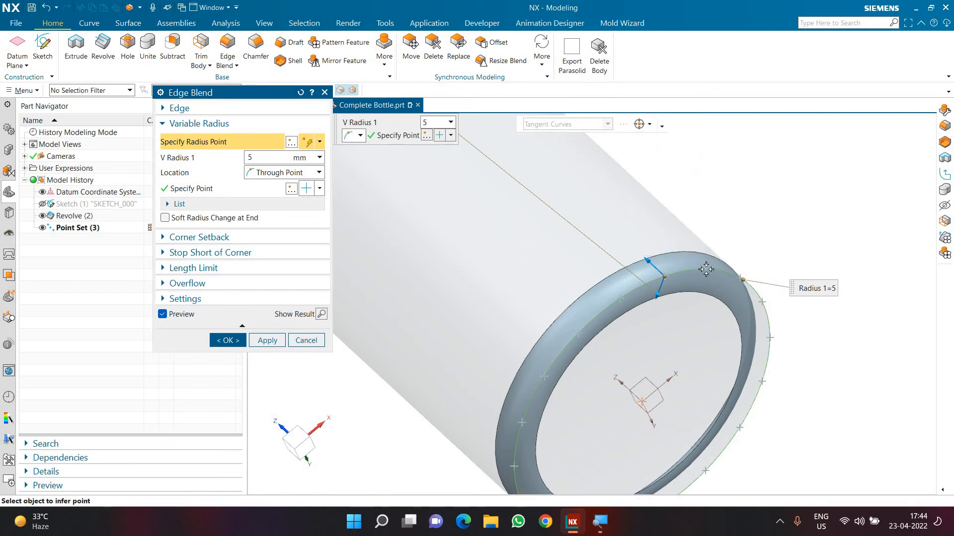
Step: Add variable-radius points 2 to 4 at the adjacent point-set points clockwise around the base edge, each 5 mm
click(738, 277)
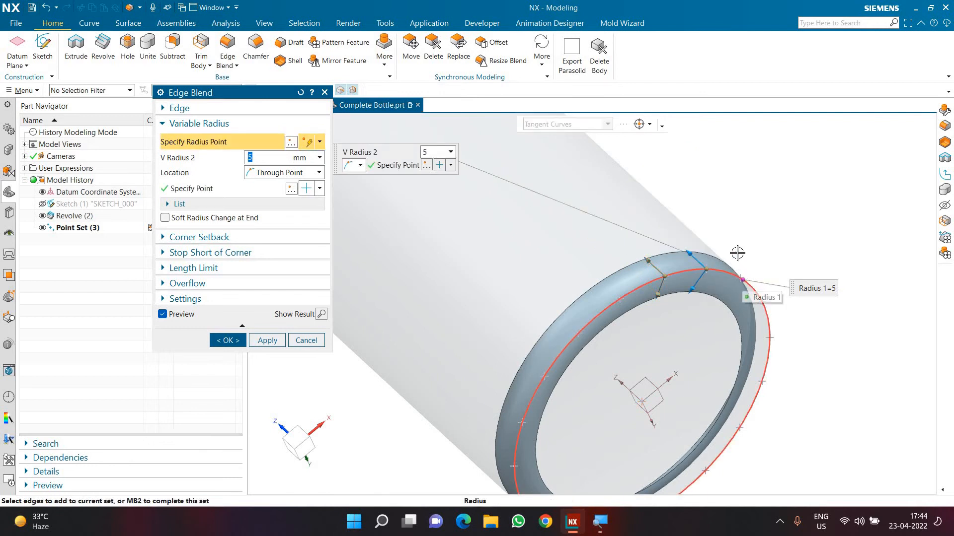
middle_drag(715, 238, 694, 253)
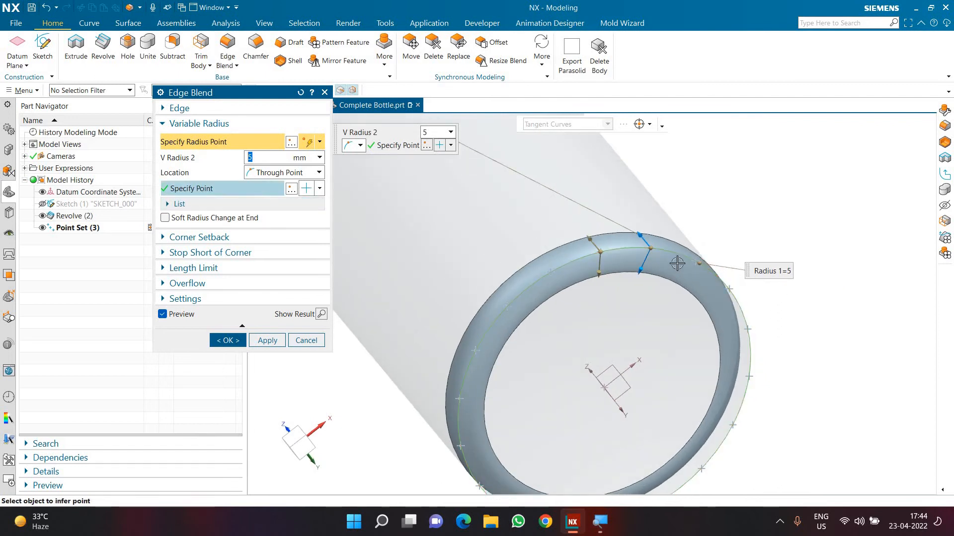
middle_drag(675, 262, 693, 223)
scroll(693, 223, up, 3)
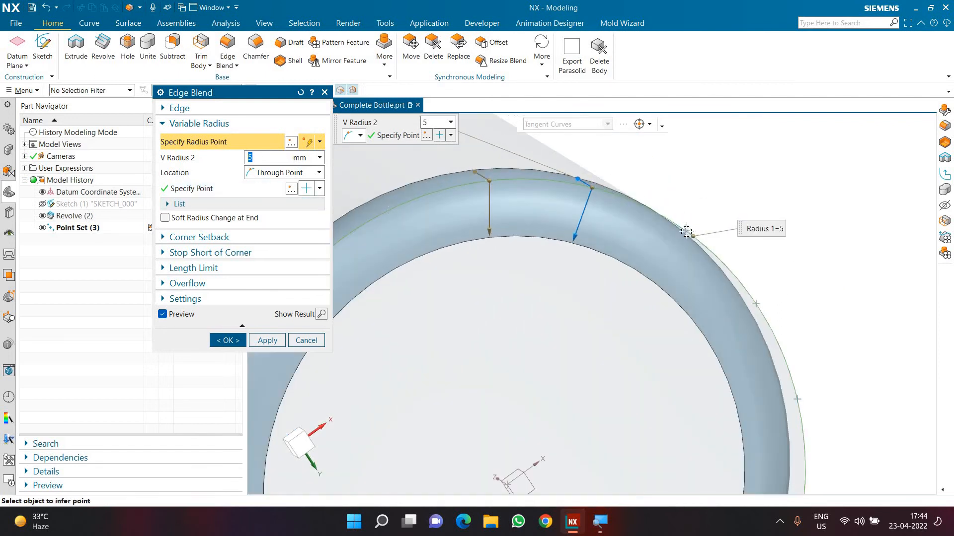
click(685, 230)
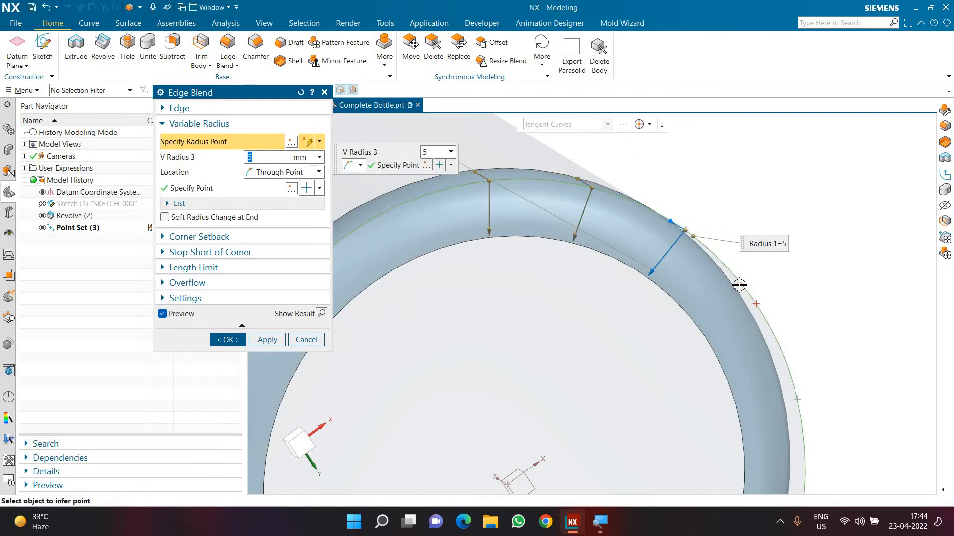
click(758, 310)
scroll(762, 323, down, 4)
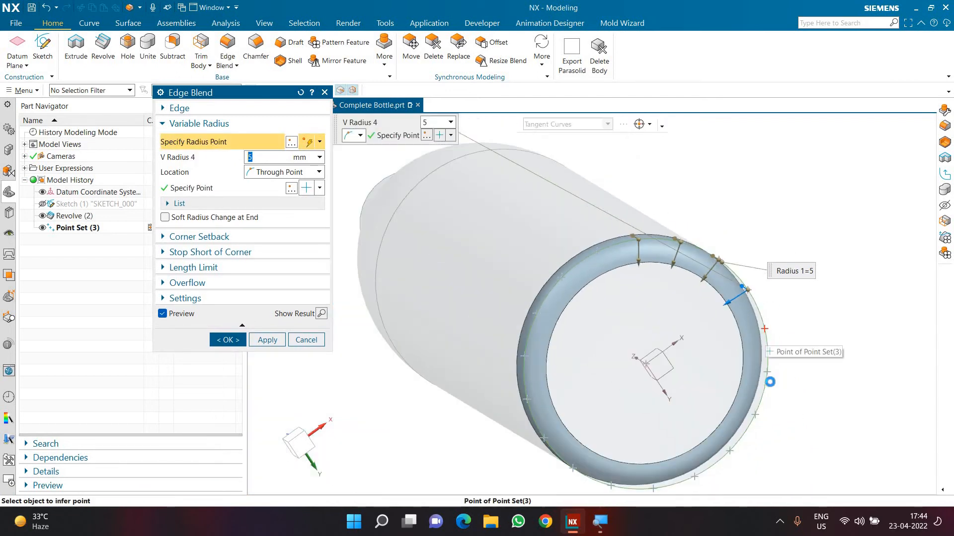
Step: Continue clockwise along the base edge with 5 mm variable-radius points 5 to 9 on consecutive point-set points
click(765, 329)
click(767, 372)
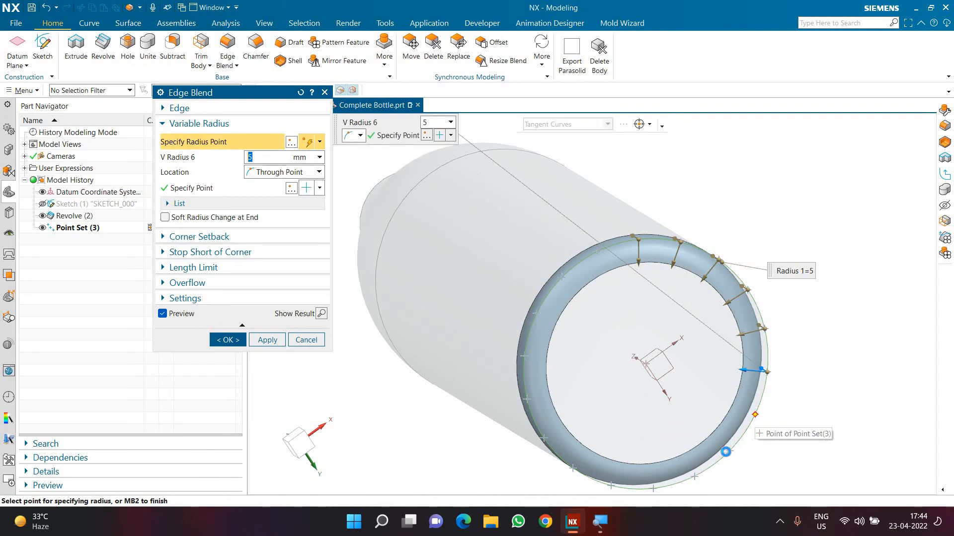
click(754, 415)
click(729, 451)
scroll(686, 328, down, 2)
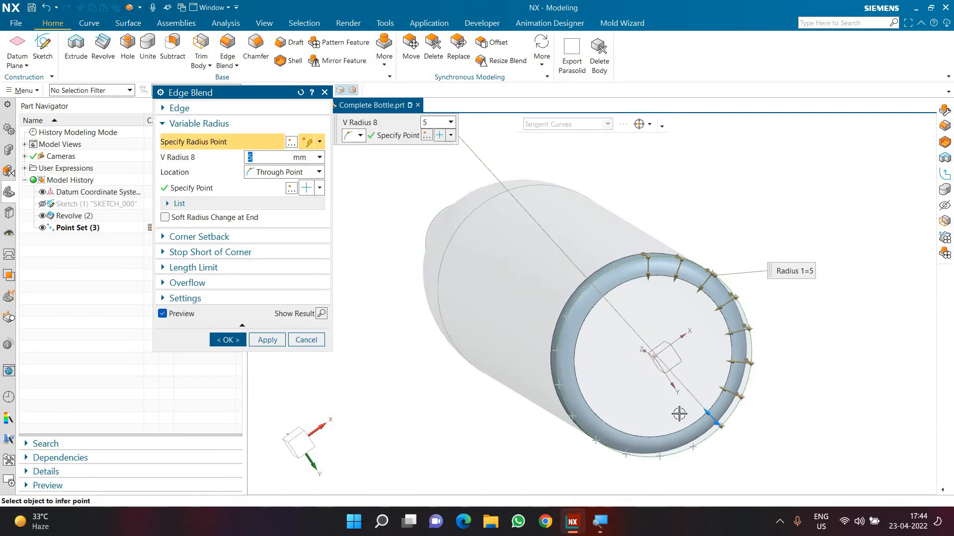
scroll(679, 413, up, 2)
click(699, 429)
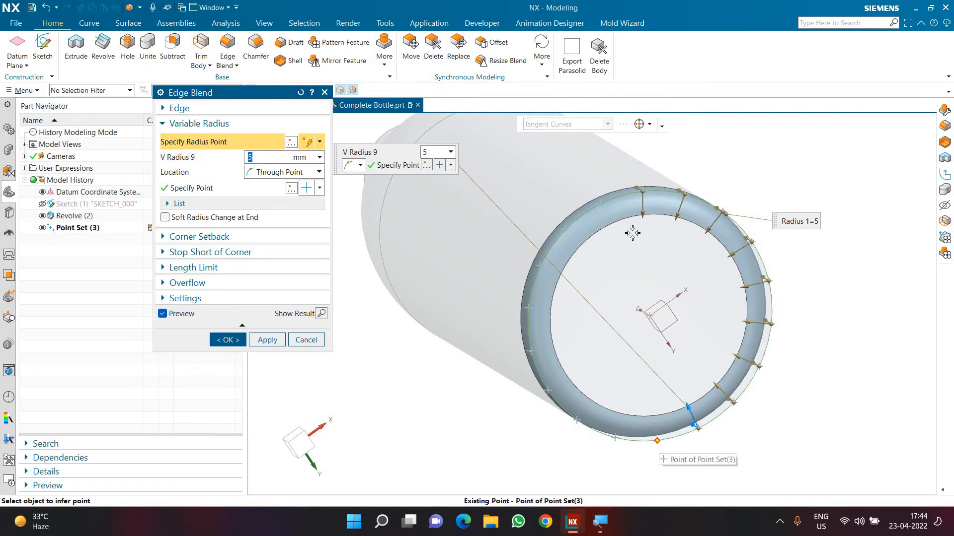
Step: Add variable-radius points 10 to 18 on the remaining consecutive point-set points clockwise around the base edge, each 5 mm
click(658, 441)
click(614, 439)
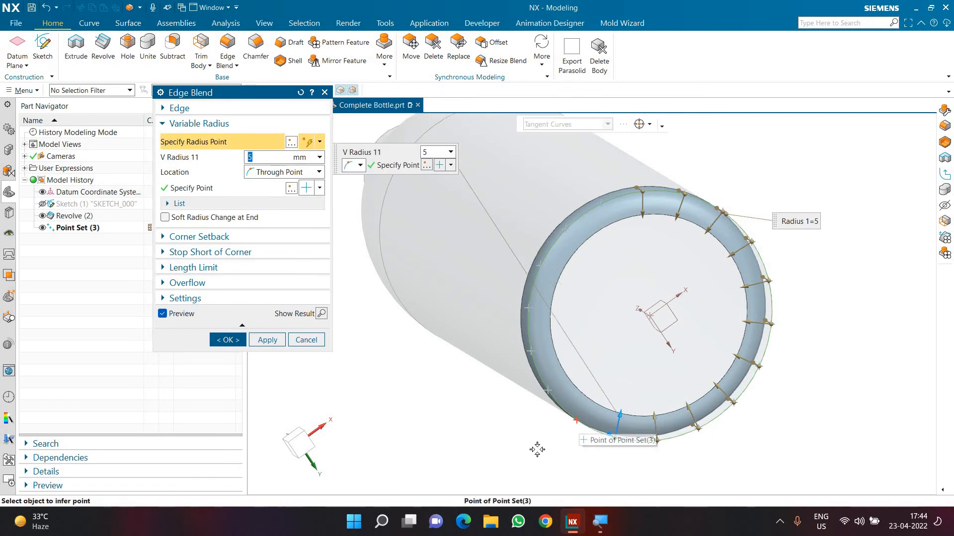
click(577, 420)
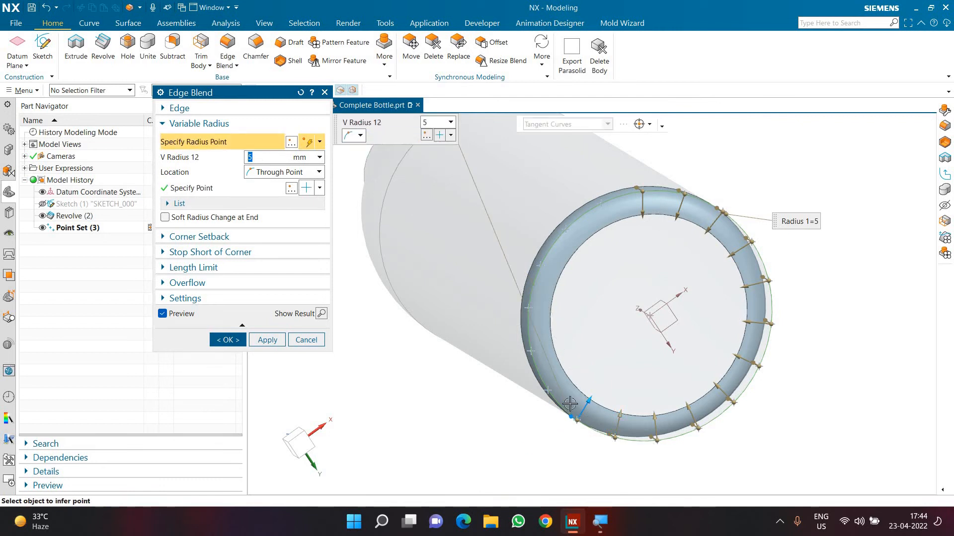
click(538, 357)
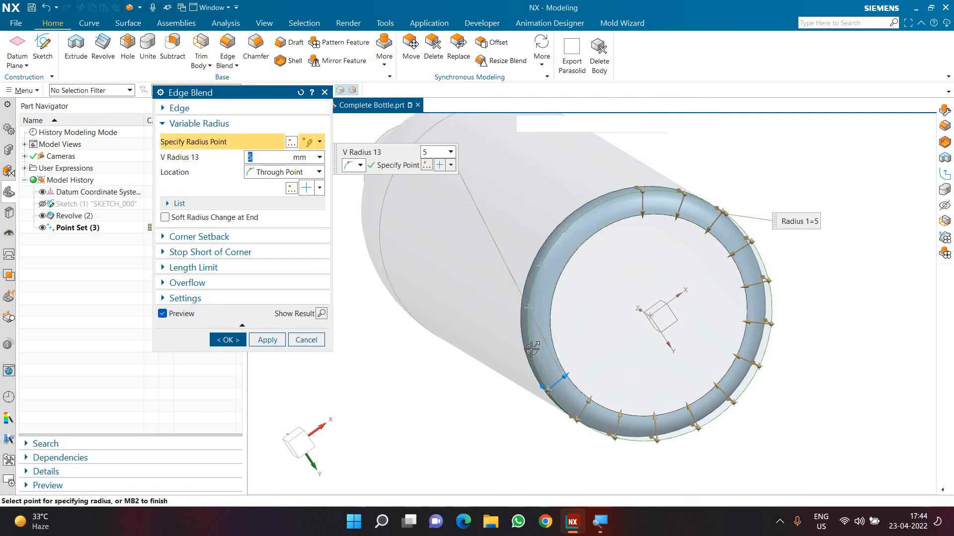
click(529, 308)
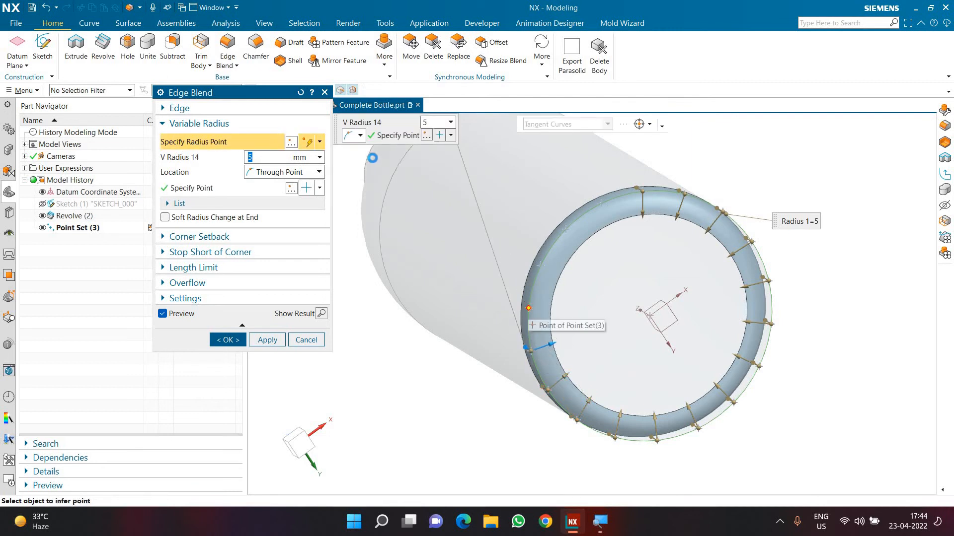
click(528, 309)
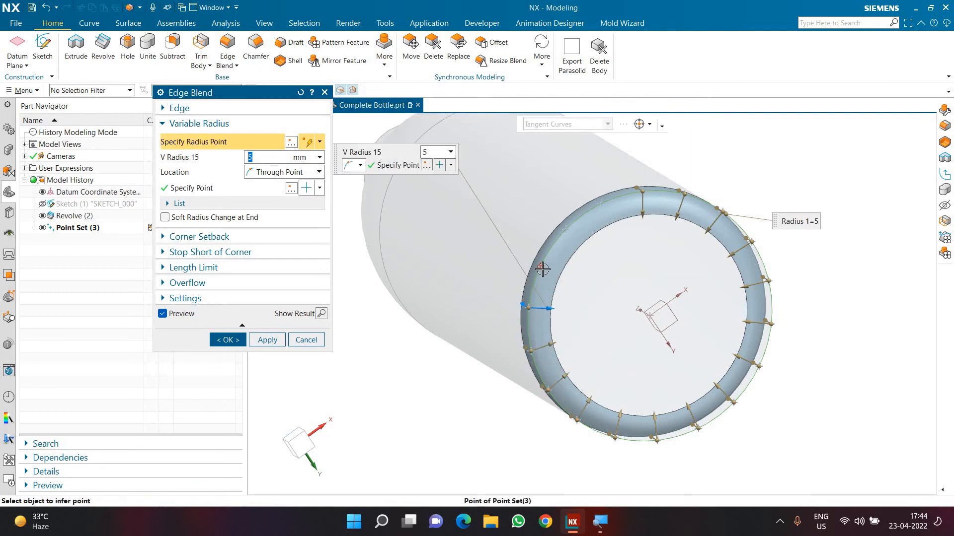
click(562, 237)
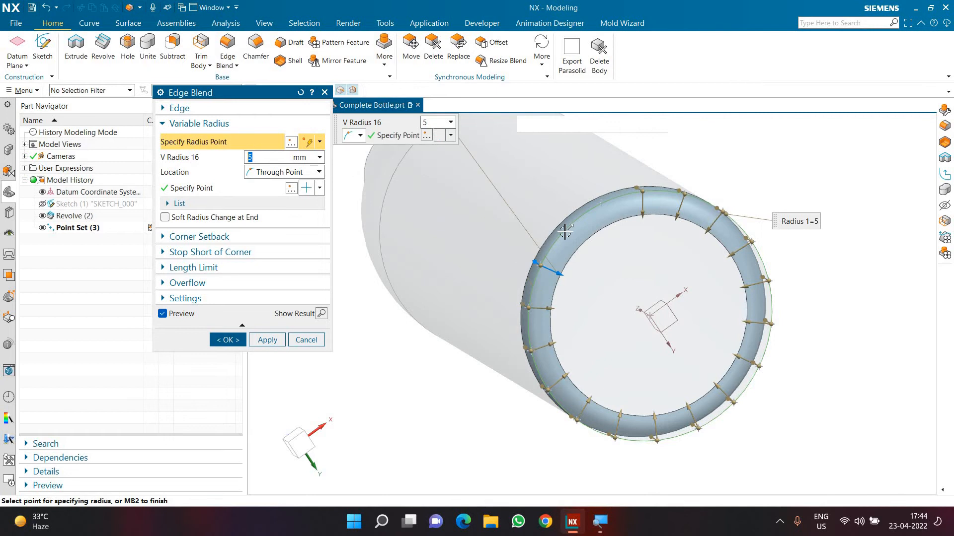
click(604, 201)
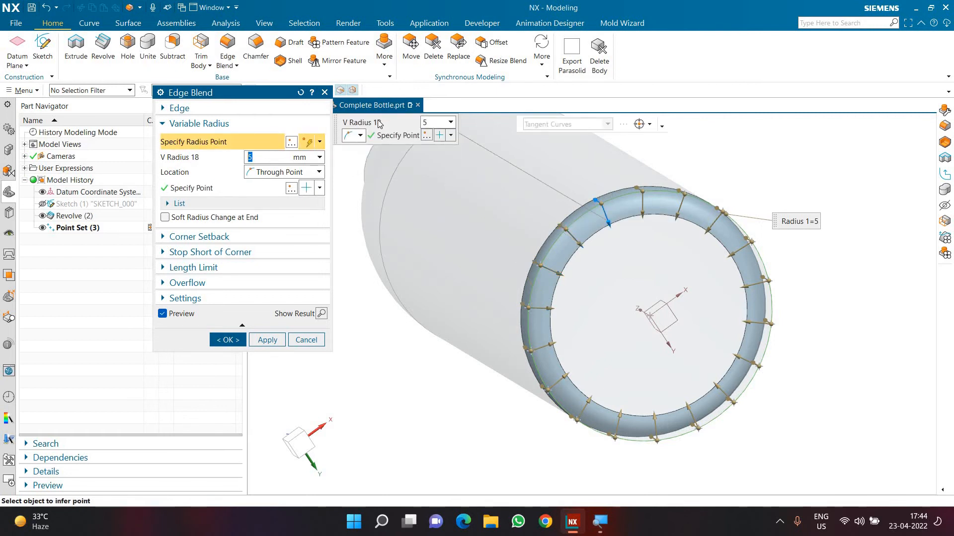
Step: Expand the list of variable radius points and set V Radius 1 to the expression a
click(235, 204)
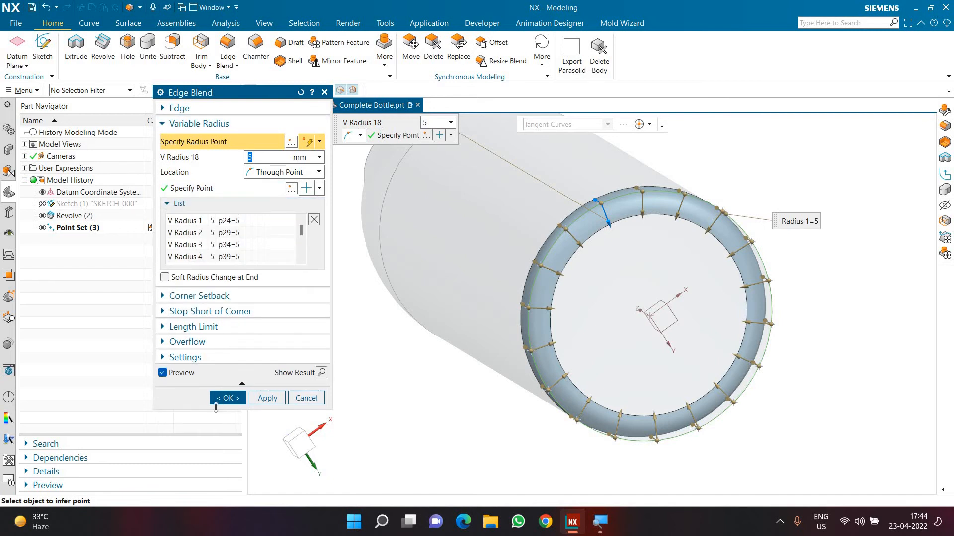
drag(215, 416, 200, 514)
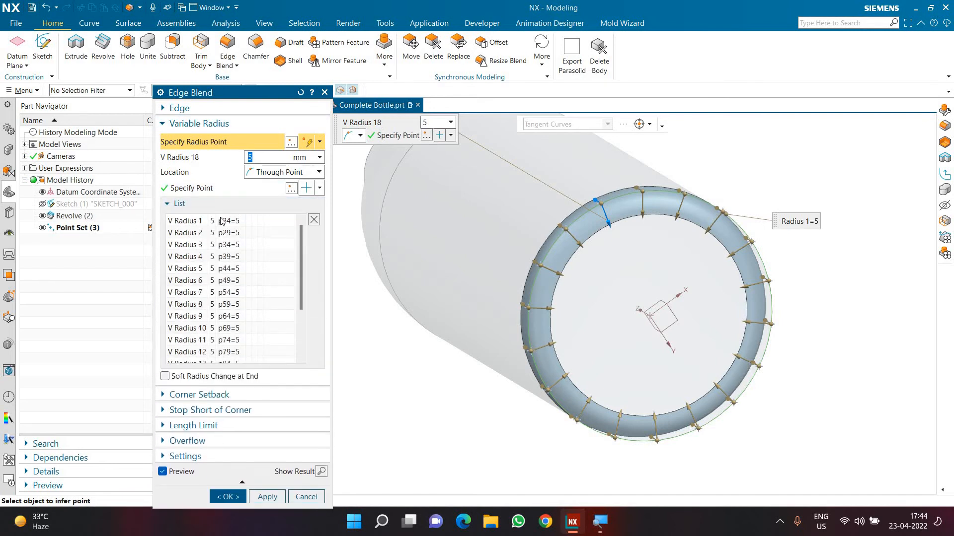
click(222, 221)
scroll(221, 270, down, 3)
scroll(221, 270, up, 3)
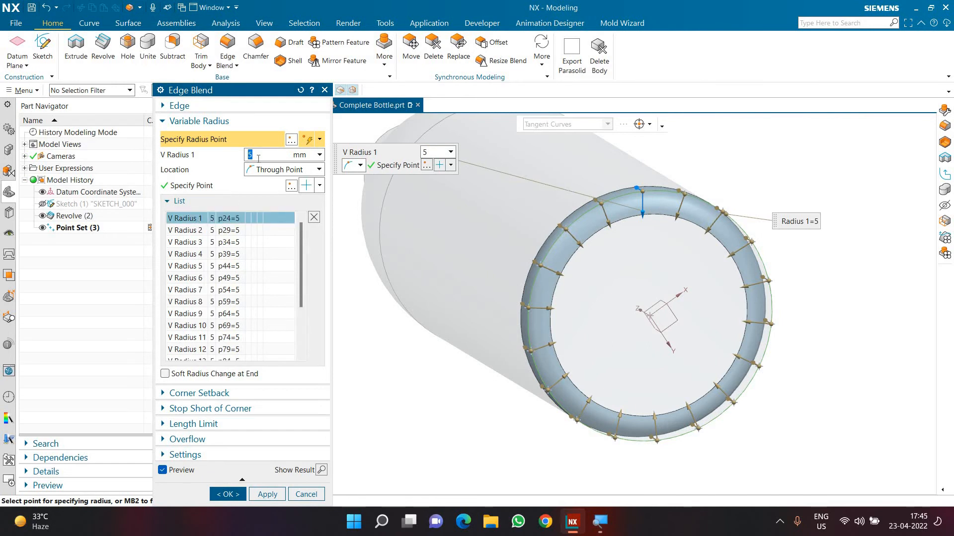
text(a)
key(Return)
Step: Set V Radius 2 and V Radius 3 to the expression b
click(232, 230)
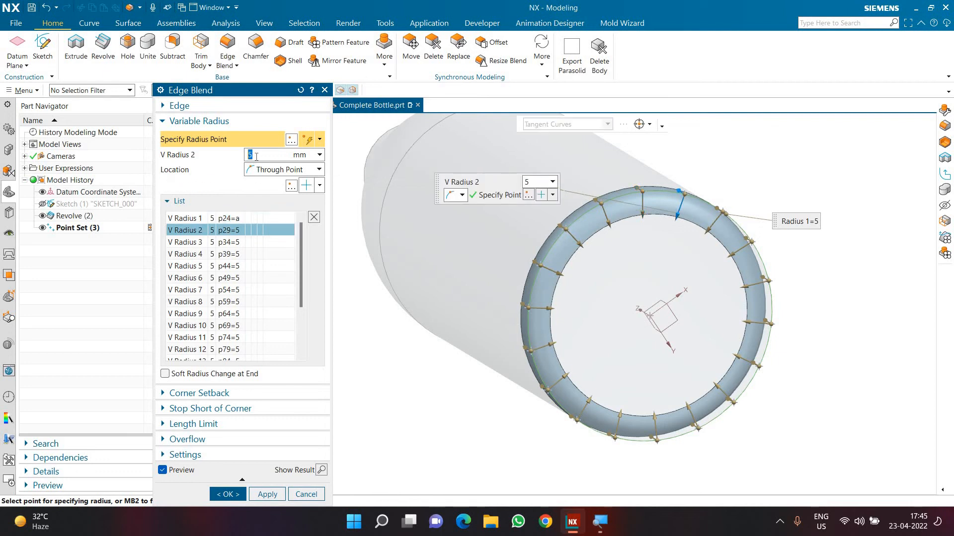
click(239, 219)
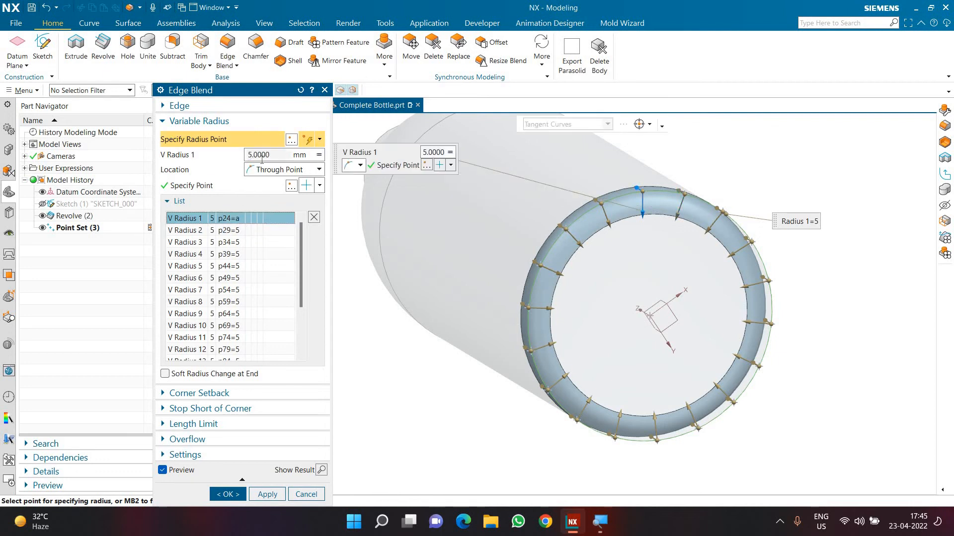
click(236, 230)
text(b)
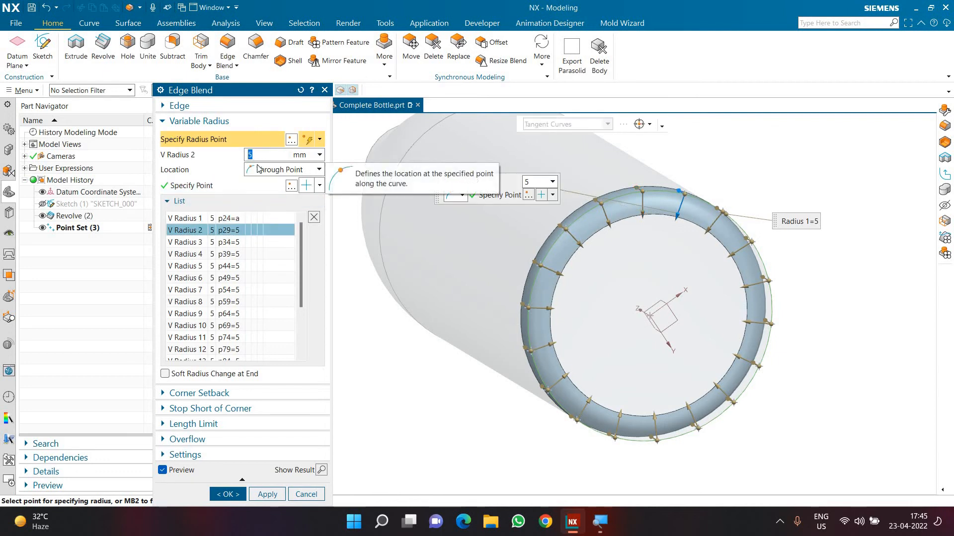
click(236, 243)
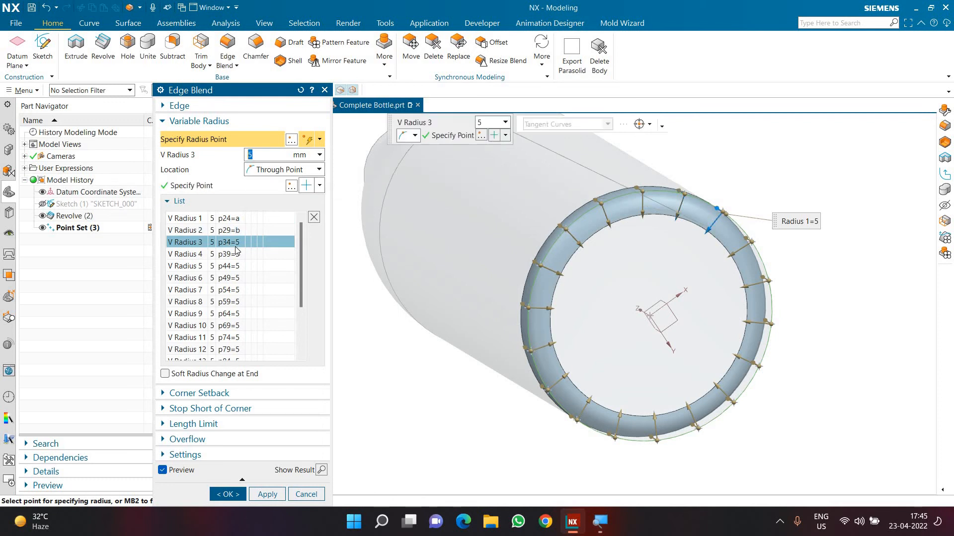
text(b)
key(Return)
Step: Set V Radius 4 to the expression a, and V Radius 5 and 6 to b
click(237, 254)
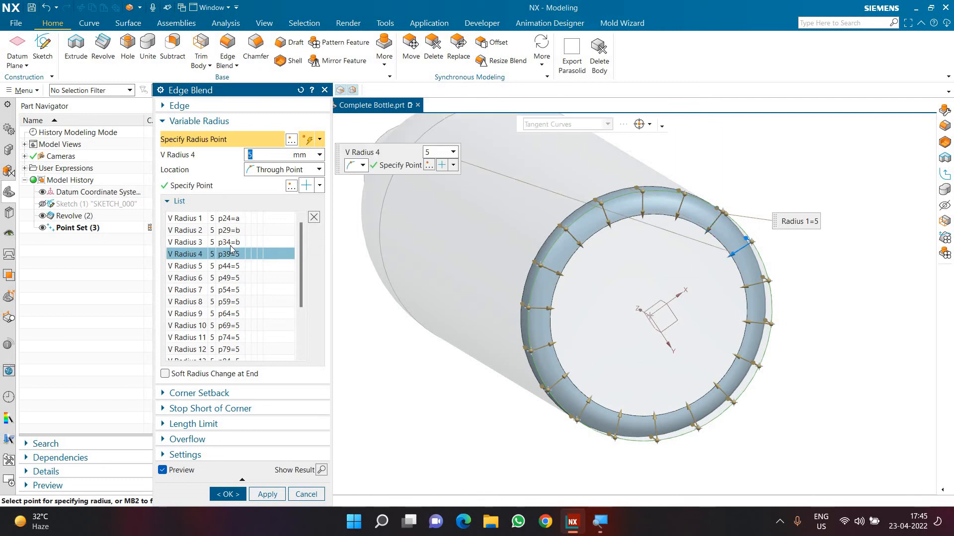
text(a)
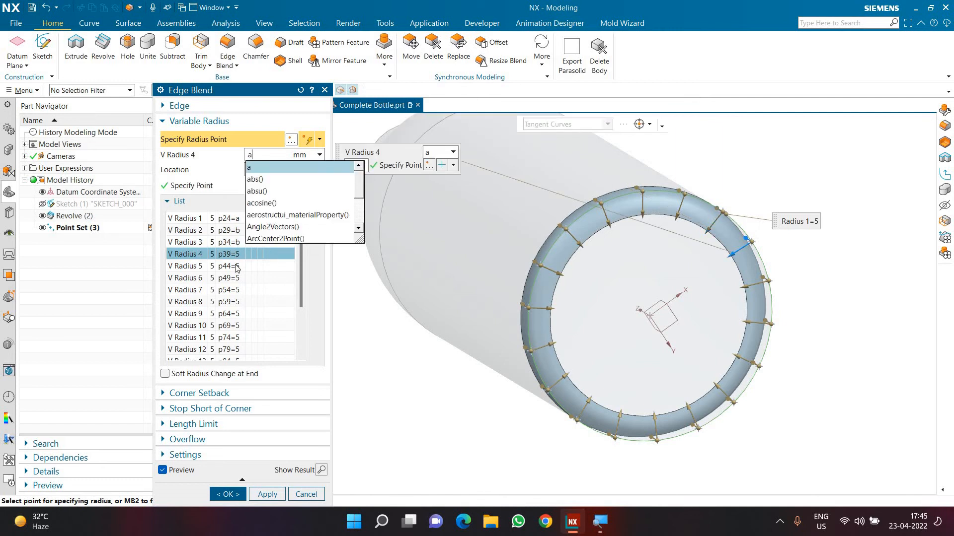
click(237, 267)
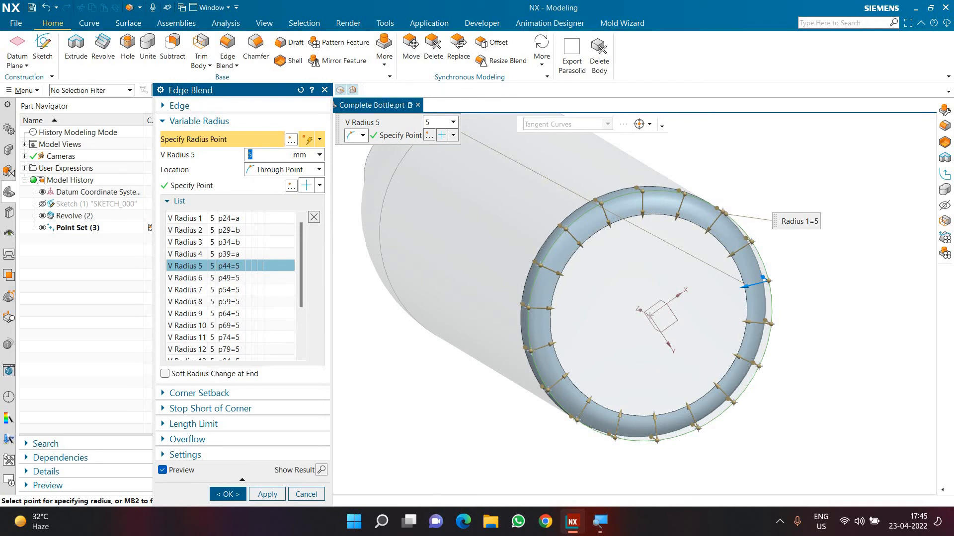
key(Return)
click(233, 278)
text(b)
key(Return)
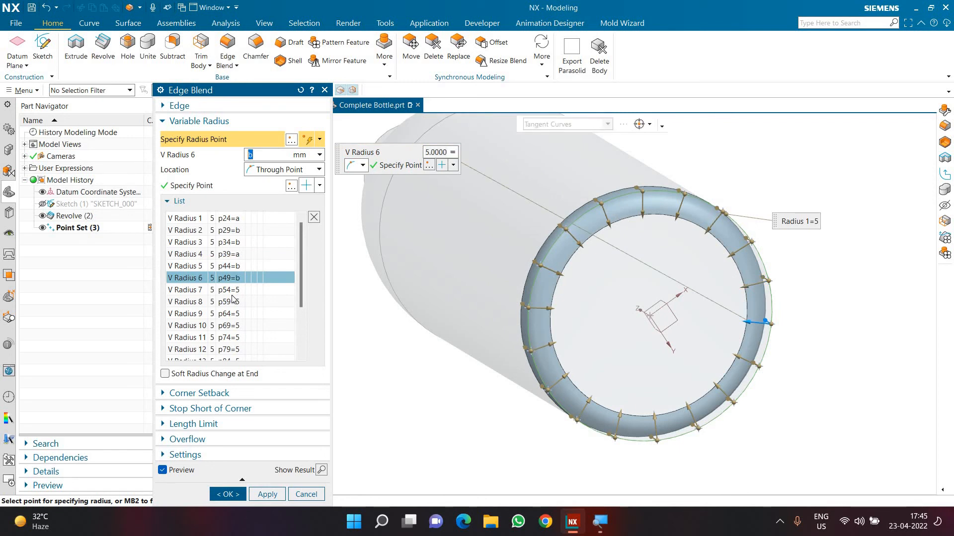
Step: Set V Radius 7 to the expression a, and V Radius 8 and 9 to b
click(232, 290)
text(a)
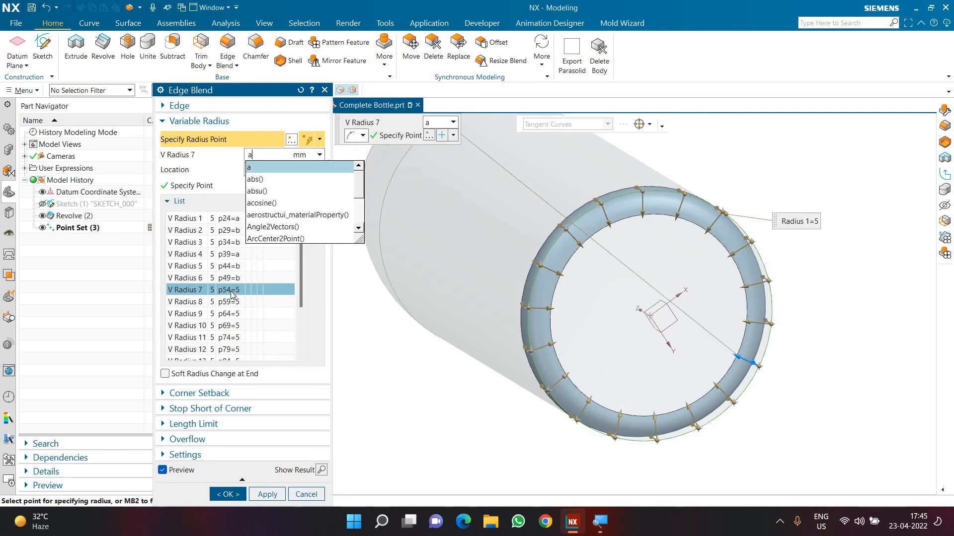
key(Return)
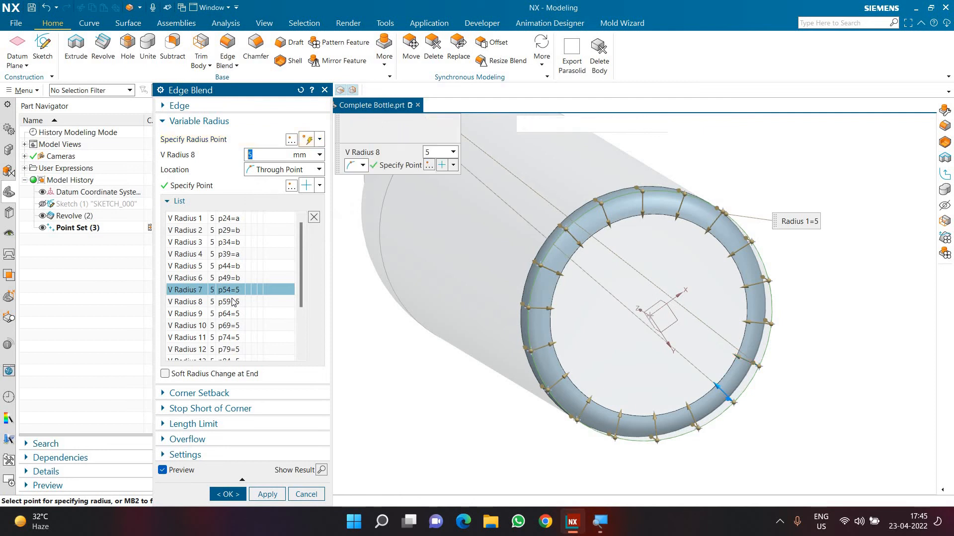
click(233, 301)
text(b)
key(Return)
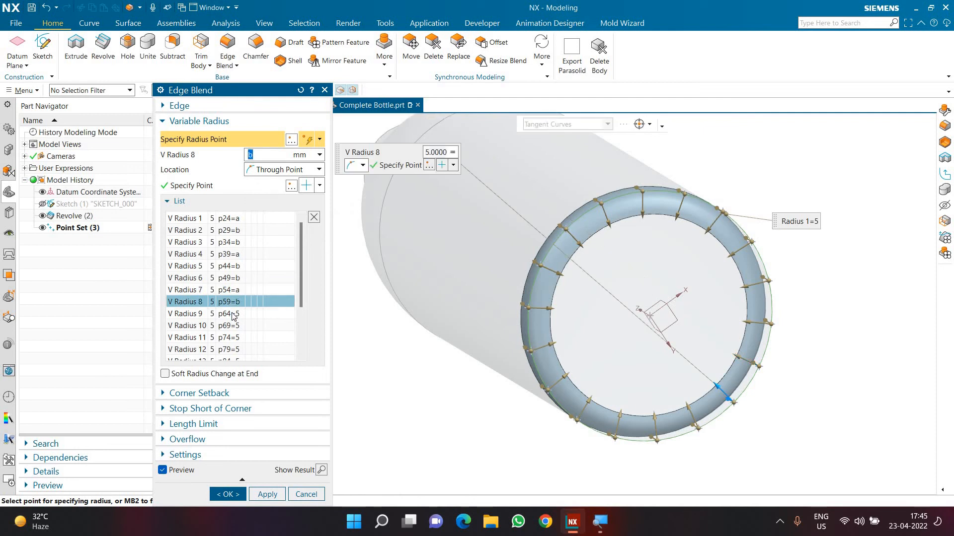
click(233, 314)
key(Return)
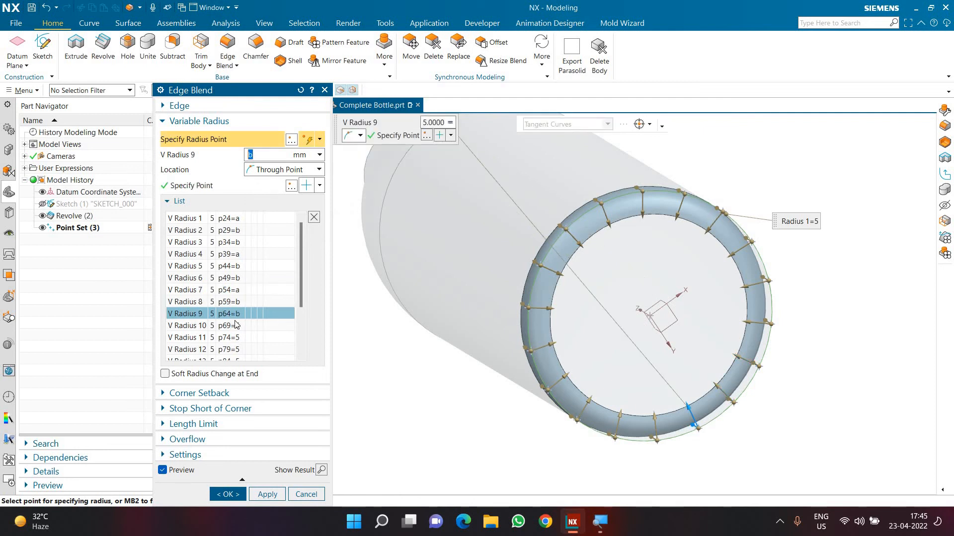
Step: Set V Radius 10 to the expression a, and V Radius 11 and 12 to b
click(233, 325)
text(a)
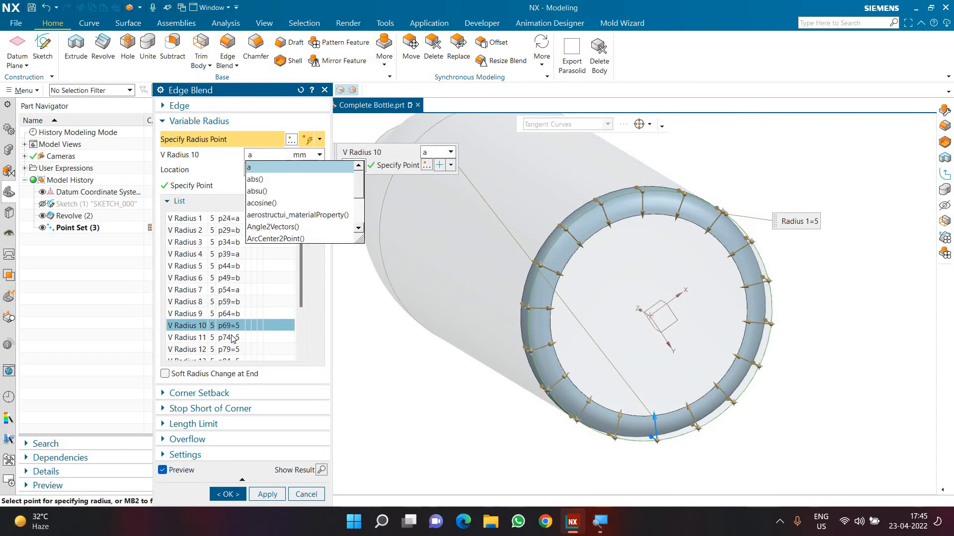
key(Return)
click(233, 339)
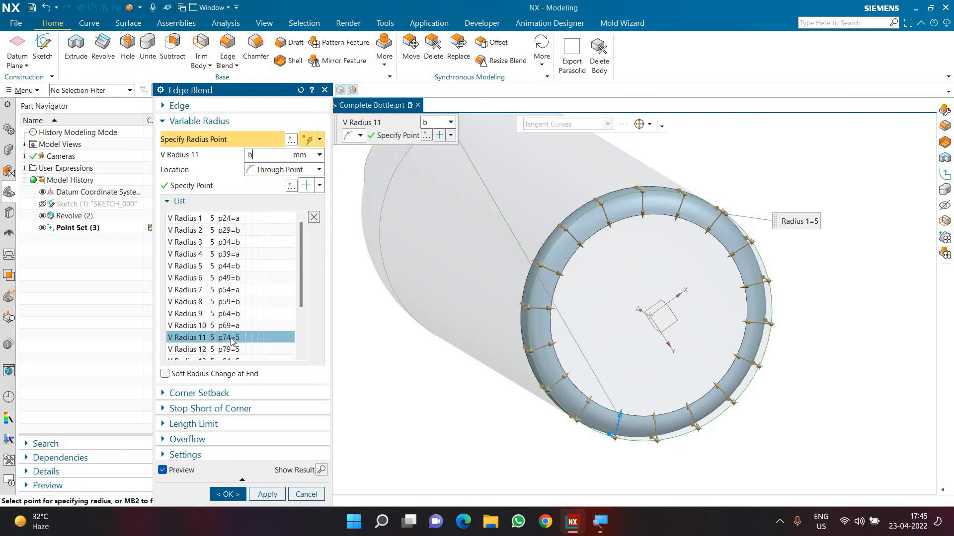
click(232, 350)
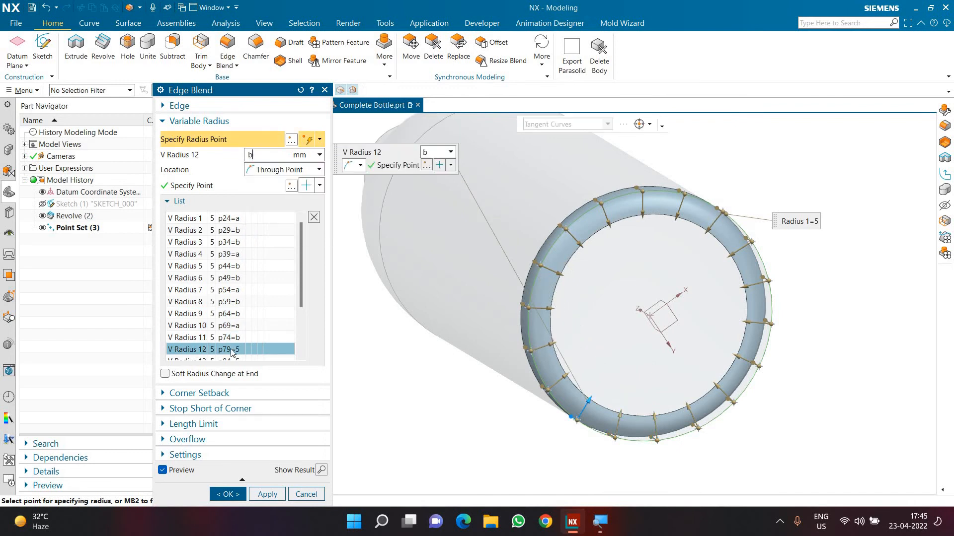
text(b)
key(Return)
Step: Set V Radius 13 to the expression a, and V Radius 14 and 15 to b
scroll(232, 300, down, 2)
click(232, 293)
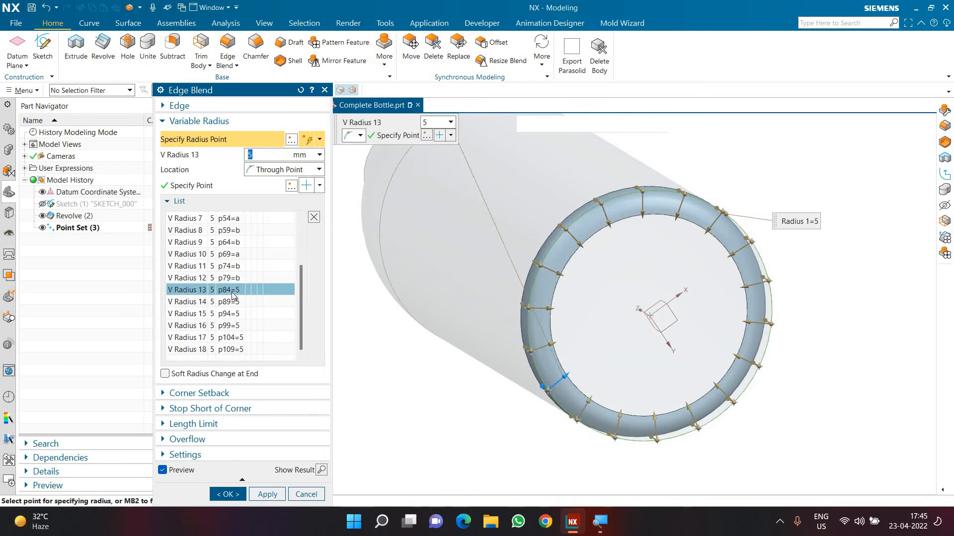
text(a)
key(Return)
click(232, 302)
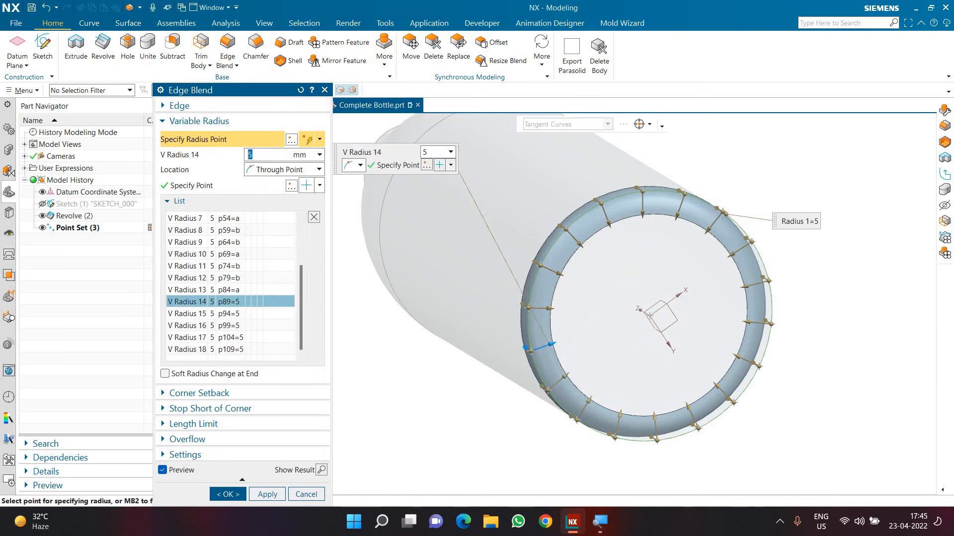
text(b)
key(Return)
click(236, 314)
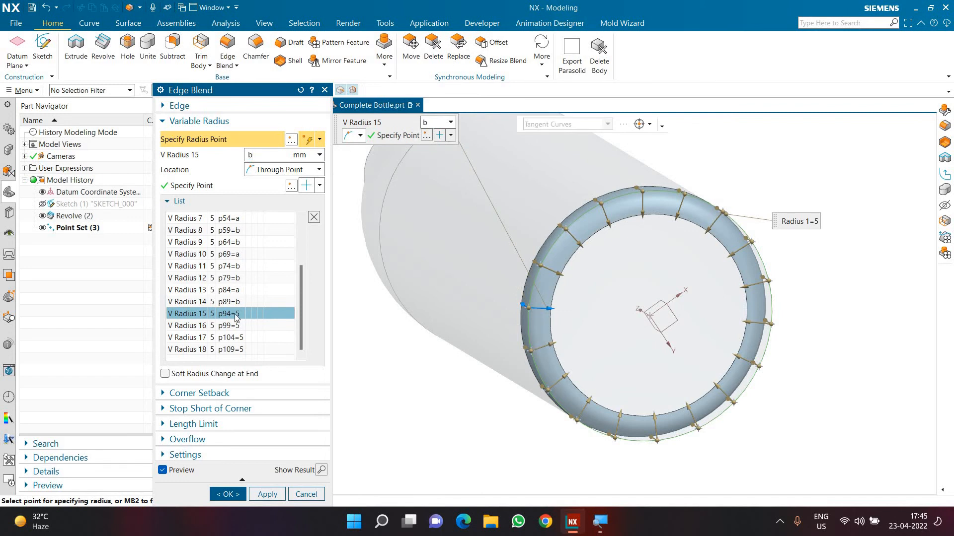
key(Return)
Step: Set V Radius 16 to the expression a and V Radius 17 and 18 to b, and finish the edge blend
click(234, 328)
text(a)
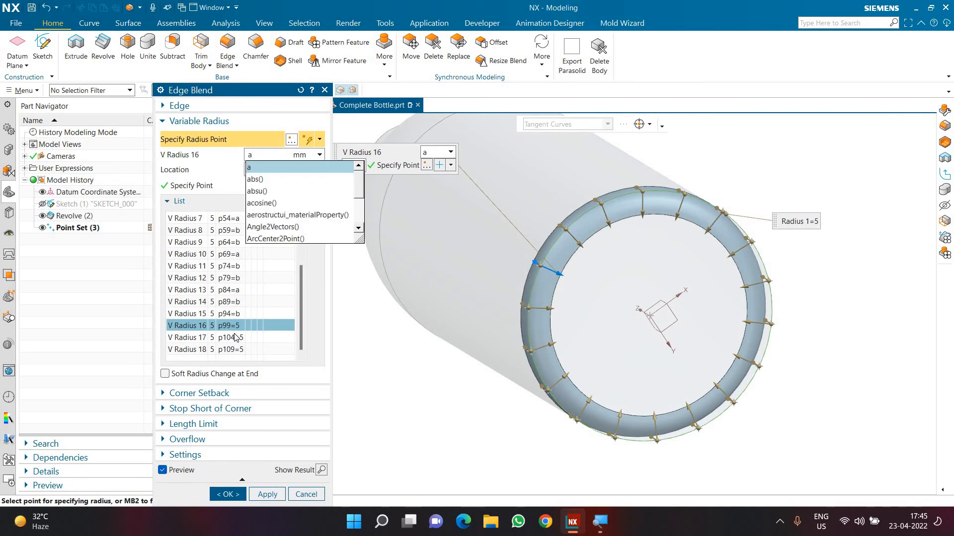
key(Return)
click(234, 337)
text(b)
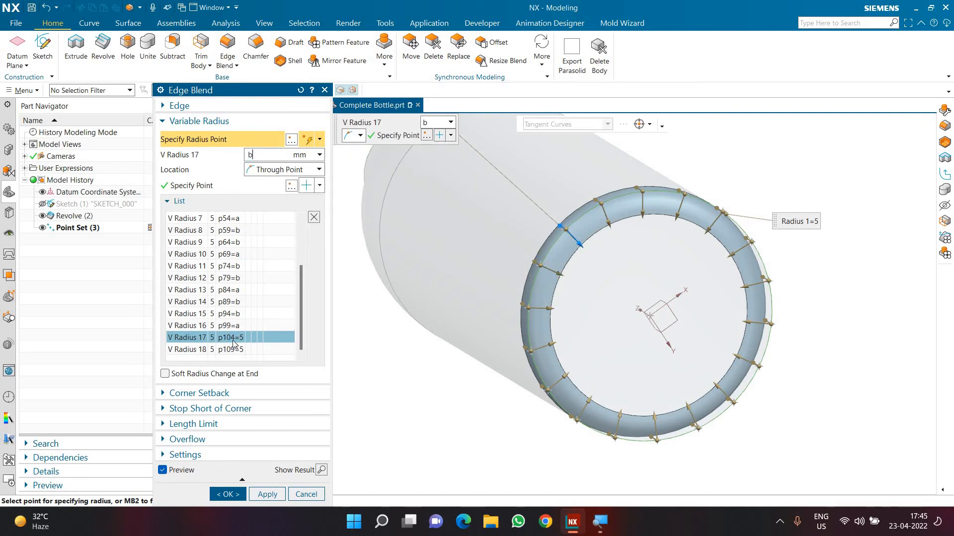
key(Return)
click(234, 349)
text(b)
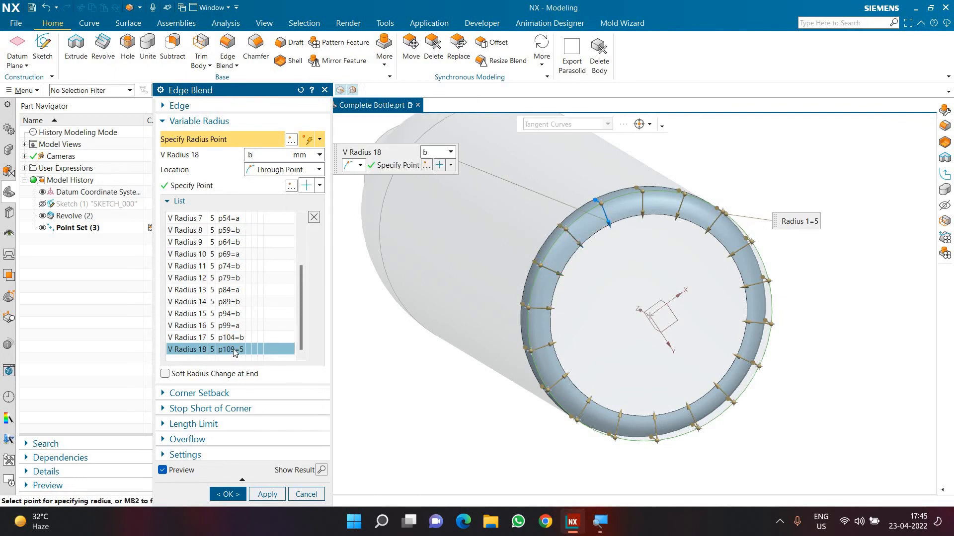
key(Return)
scroll(247, 306, up, 2)
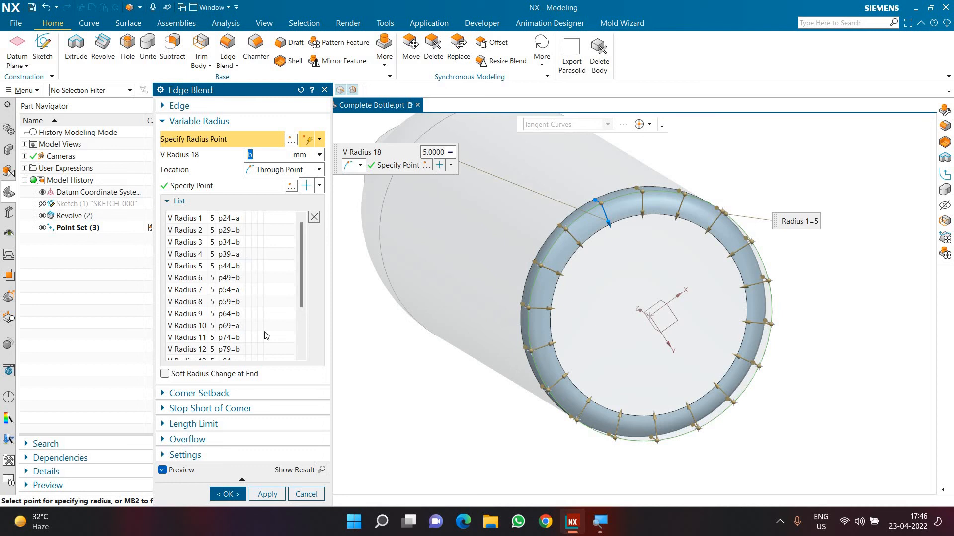
click(228, 494)
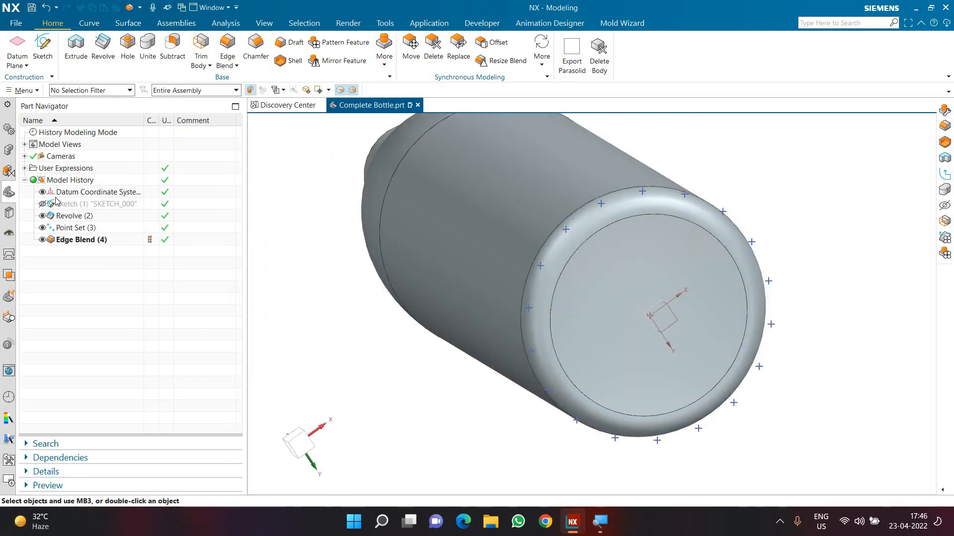
Step: Set the user expression b to 2.5 so the blend radii at its points update
click(25, 168)
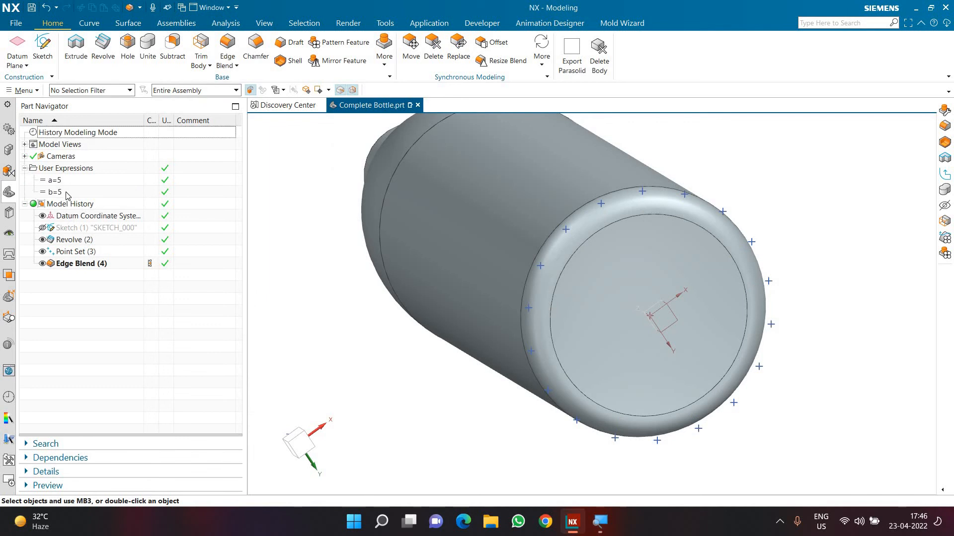
double_click(67, 193)
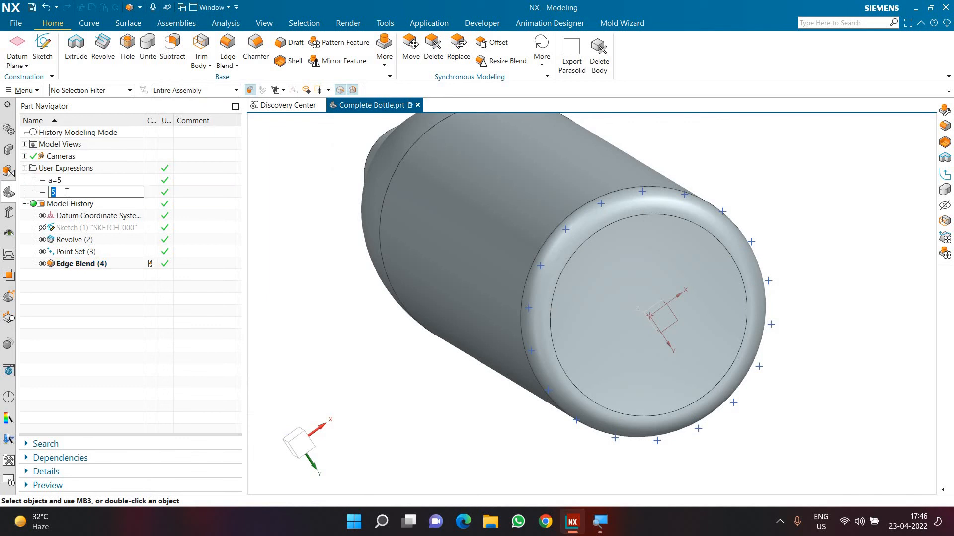
text(2.5)
key(Return)
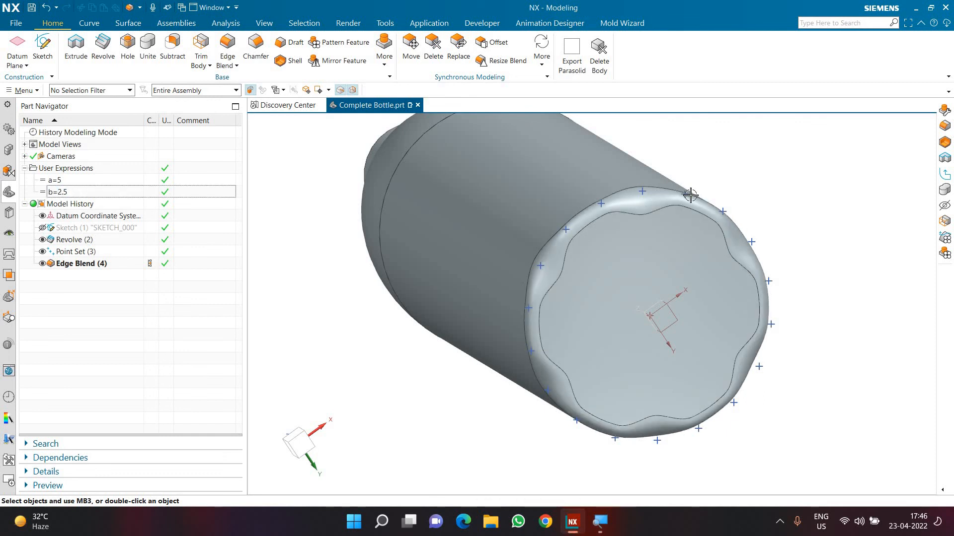
Step: Try a value of 20 for the user expression a that drives the base blend
double_click(97, 181)
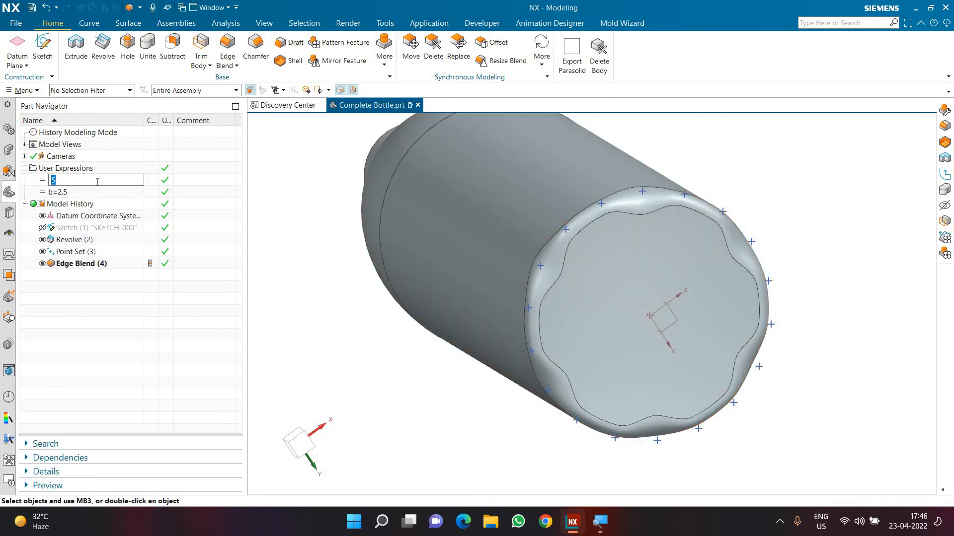
text(20)
key(Return)
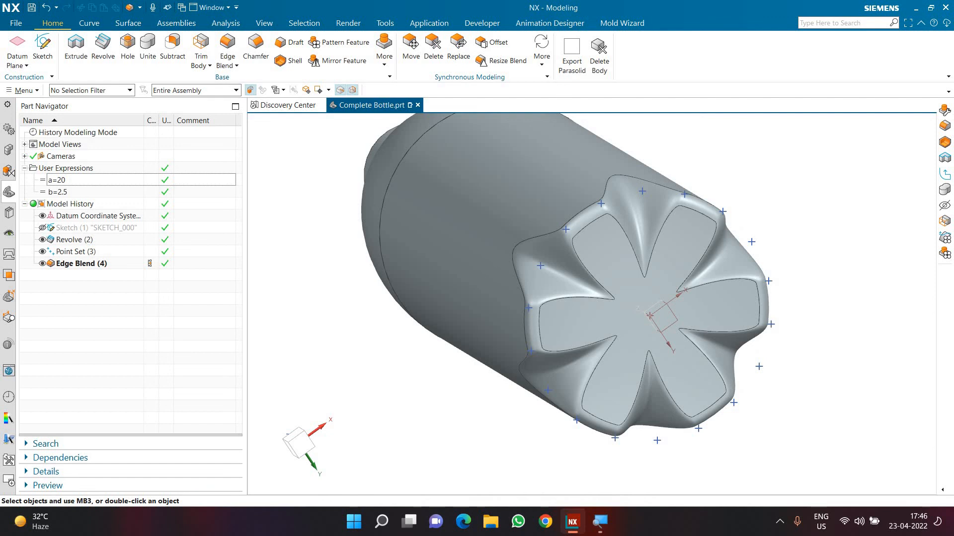
Step: Set the user expression a to 22.5 to deepen the grooves in the bottle's base
double_click(77, 181)
text(22.5)
key(Return)
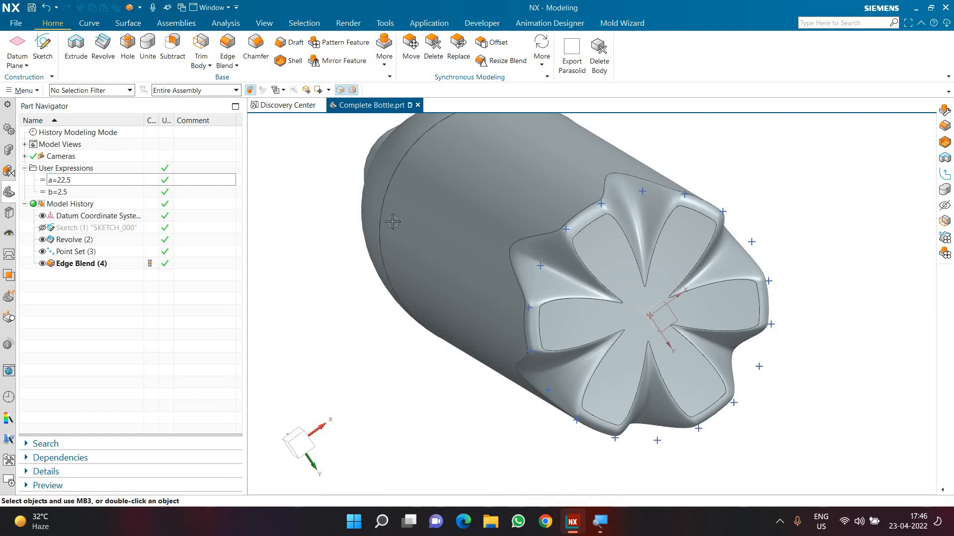
Step: Examine the variable-radius edge blend on the bottle's base from below, up close and from the side
middle_drag(653, 196, 553, 167)
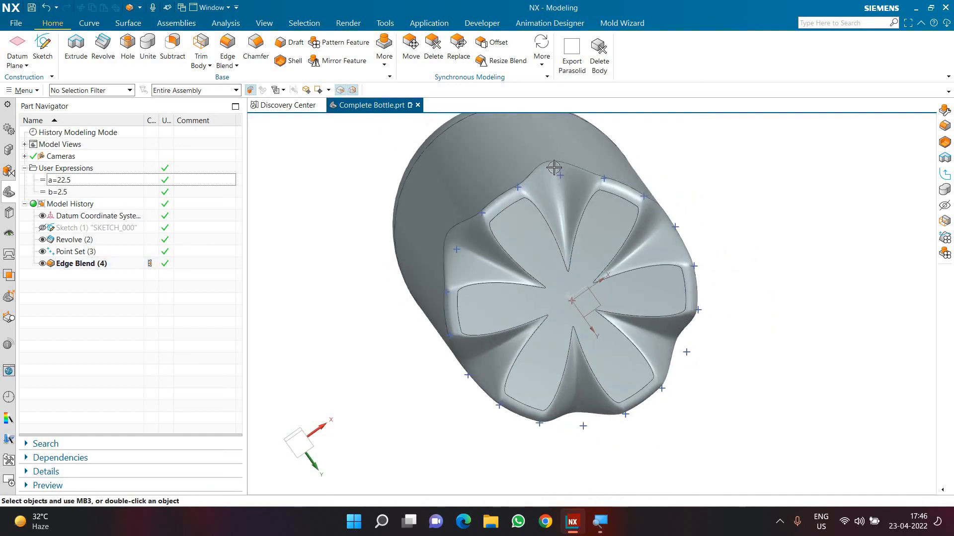
click(553, 230)
scroll(596, 178, up, 3)
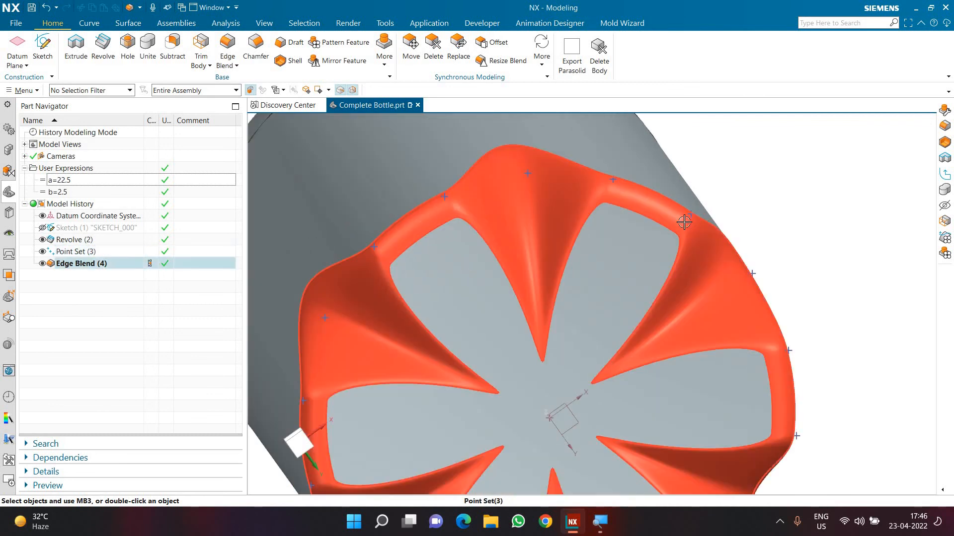
scroll(704, 272, down, 2)
scroll(646, 268, down, 3)
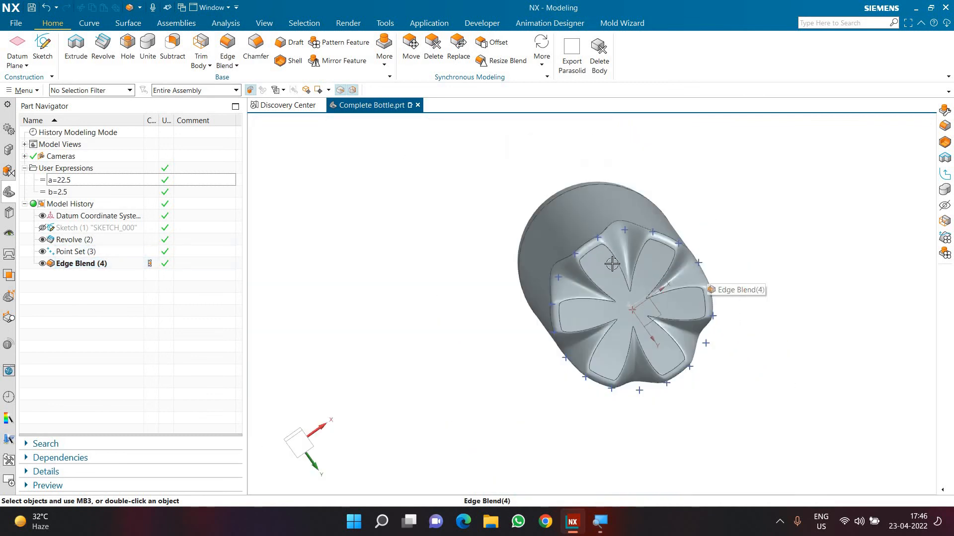
middle_drag(611, 260, 614, 434)
scroll(571, 390, up, 3)
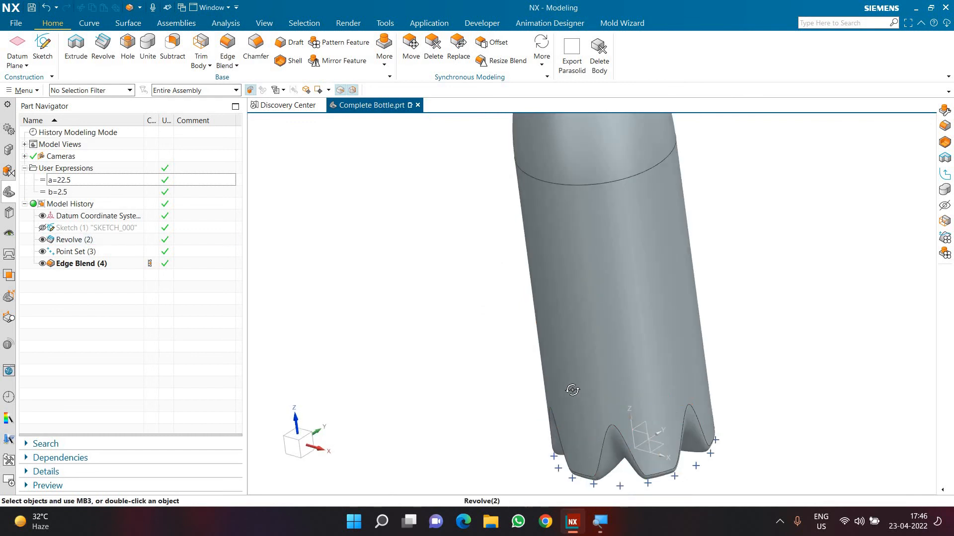
middle_drag(570, 389, 758, 366)
scroll(758, 365, up, 4)
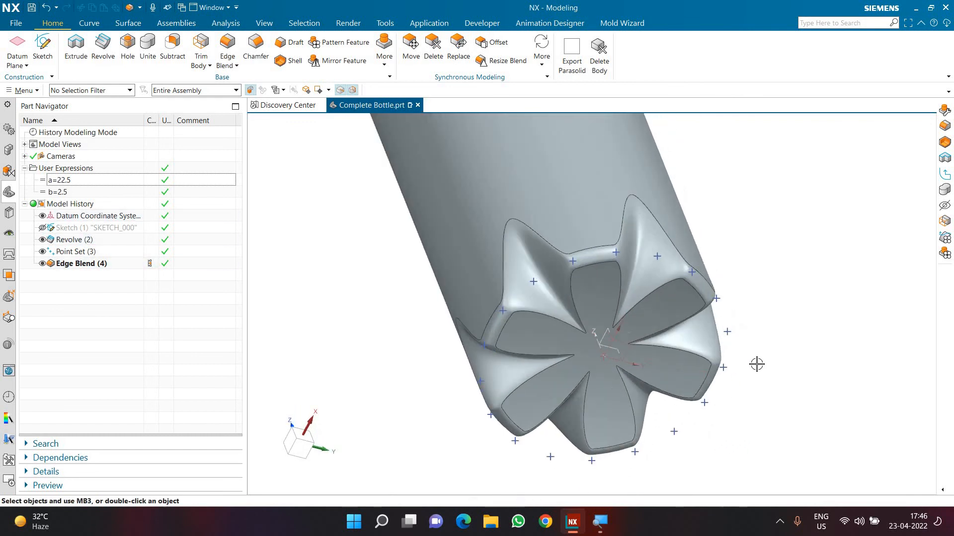
scroll(768, 392, down, 1)
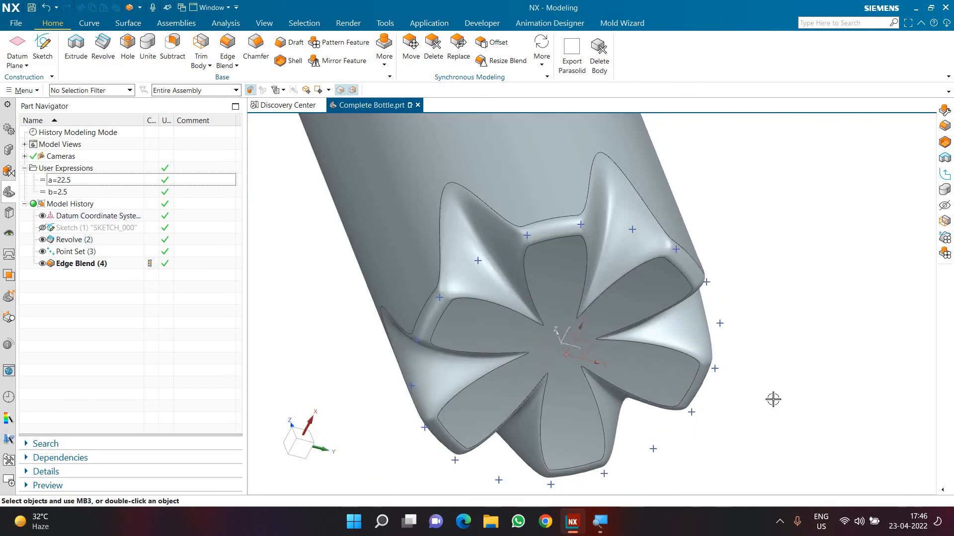
Step: Hide the point set around the bottle's base edge
click(42, 251)
shift+middle_drag(341, 355, 289, 342)
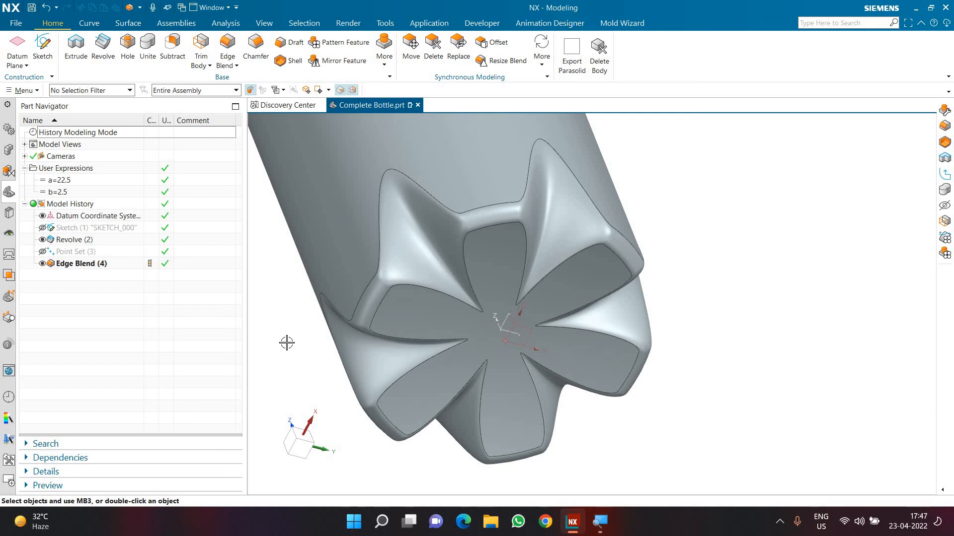
click(780, 522)
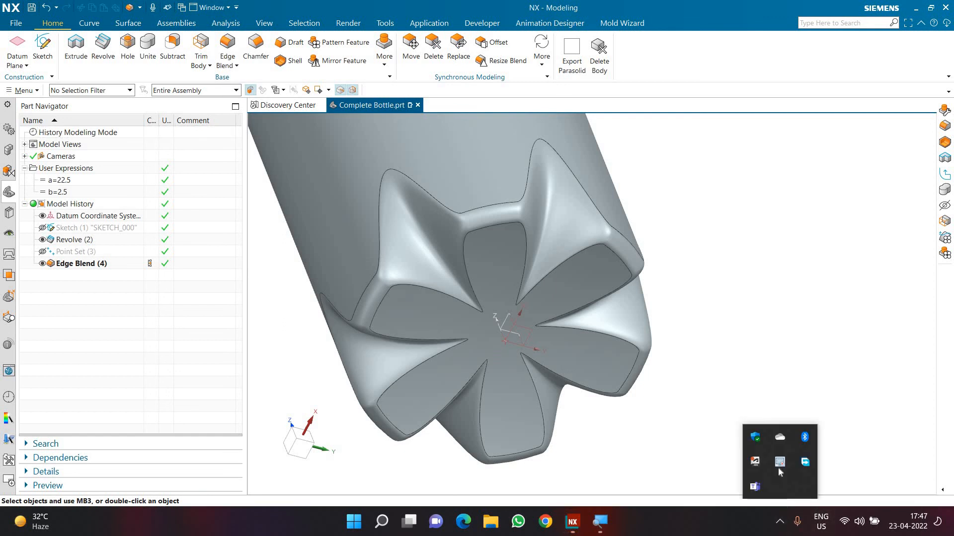